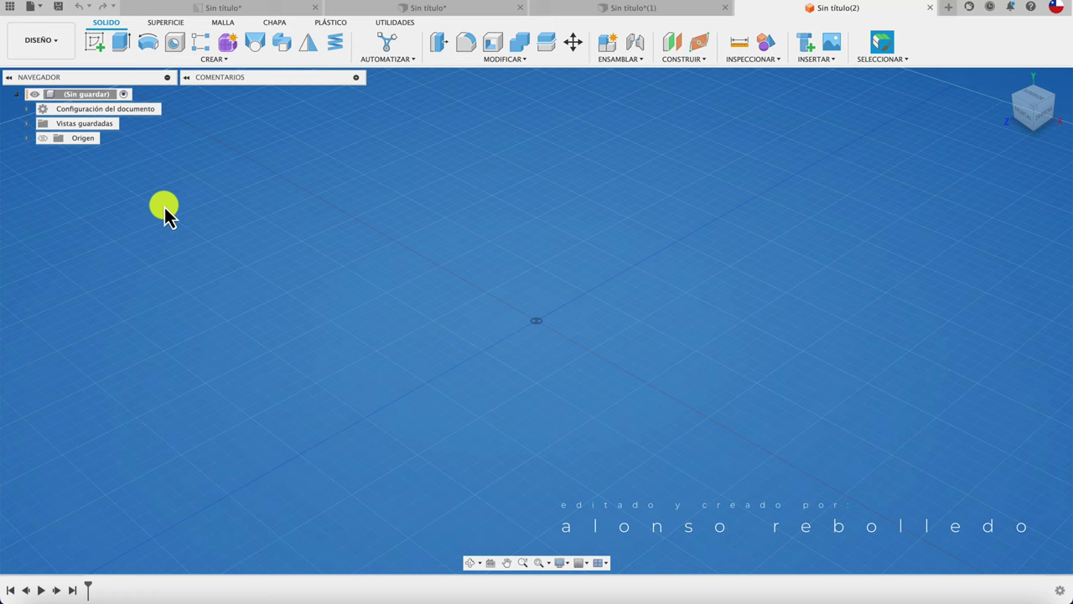
# Turn on Origin visibility in the browser and activate the Surface tools.
pyautogui.click(42, 139)
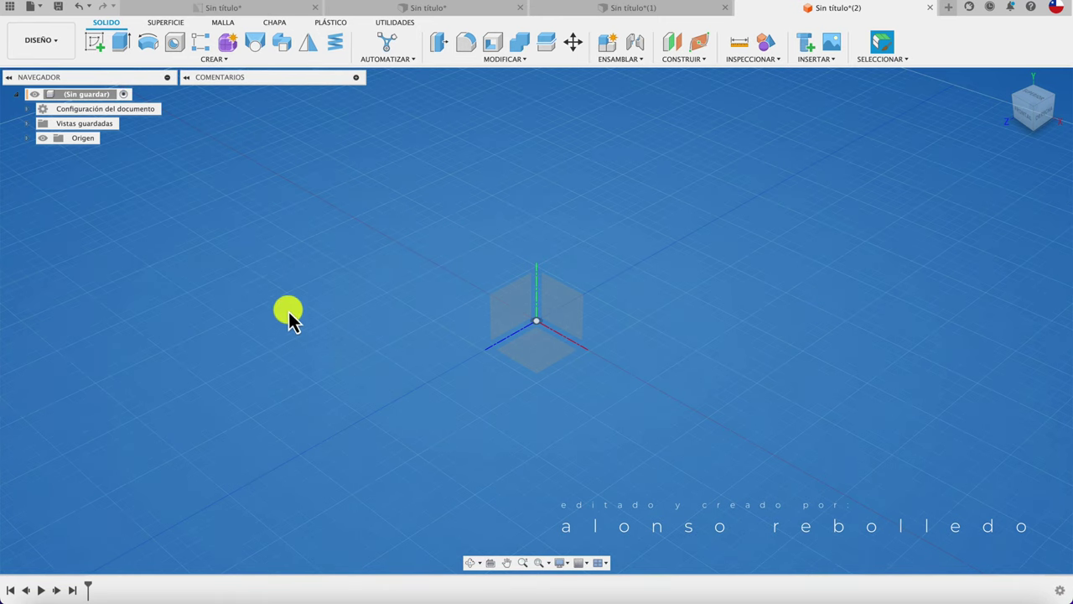
pyautogui.click(174, 27)
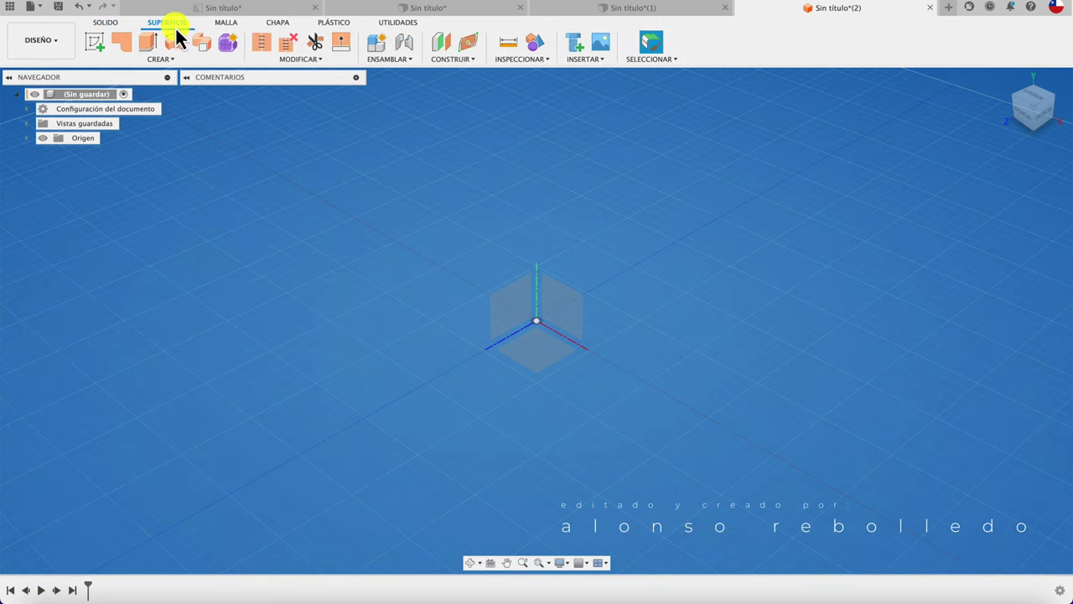
# On the front plane, draw a 50 mm centre-diameter circle at the origin and finish the sketch.
pyautogui.click(96, 43)
pyautogui.click(568, 308)
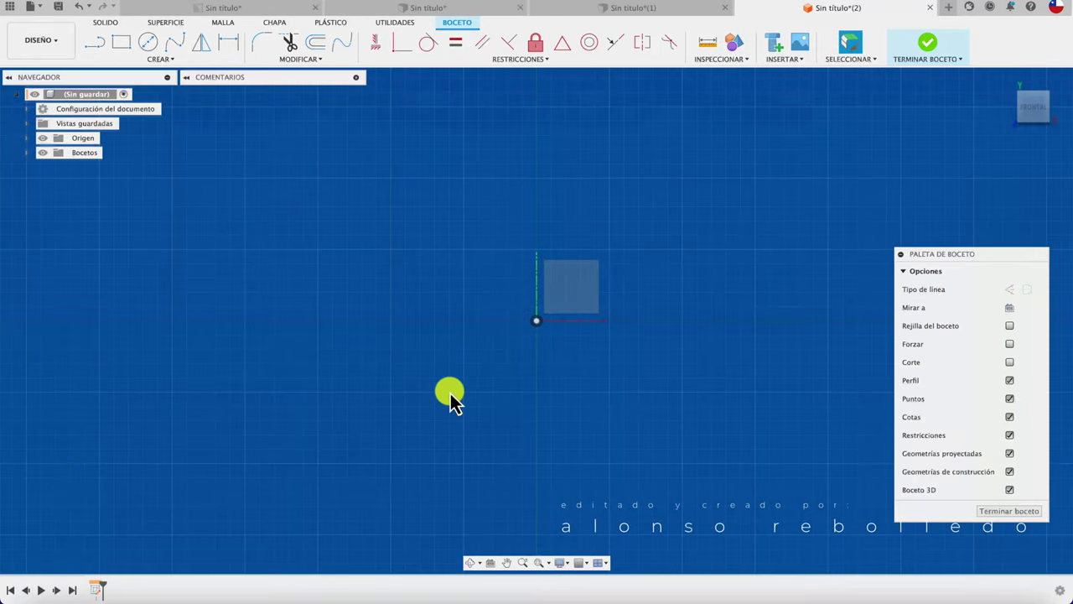
pyautogui.press('c')
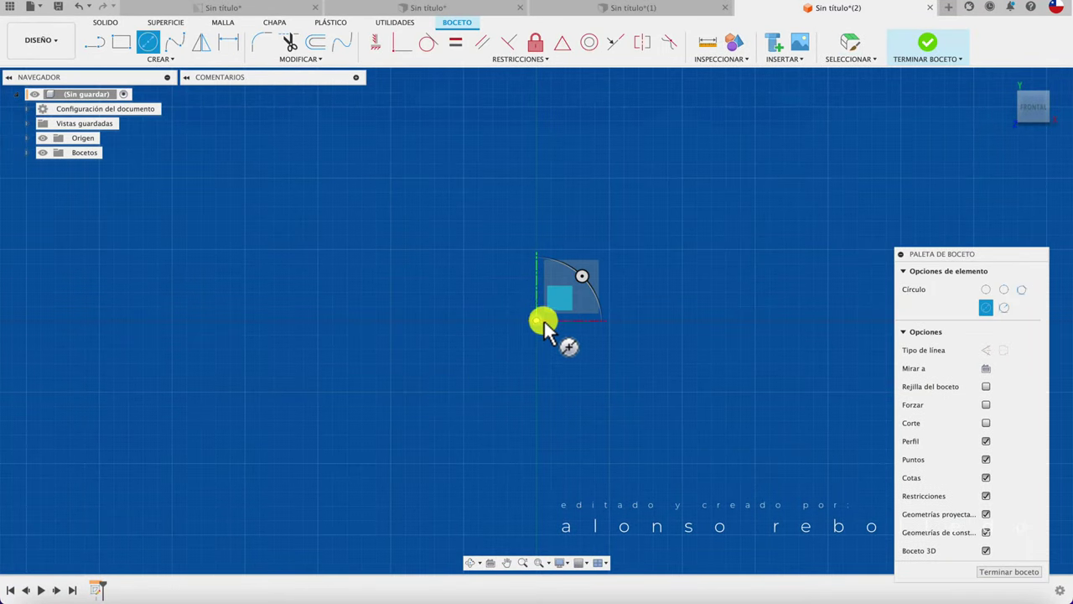
pyautogui.click(534, 321)
pyautogui.press('Escape')
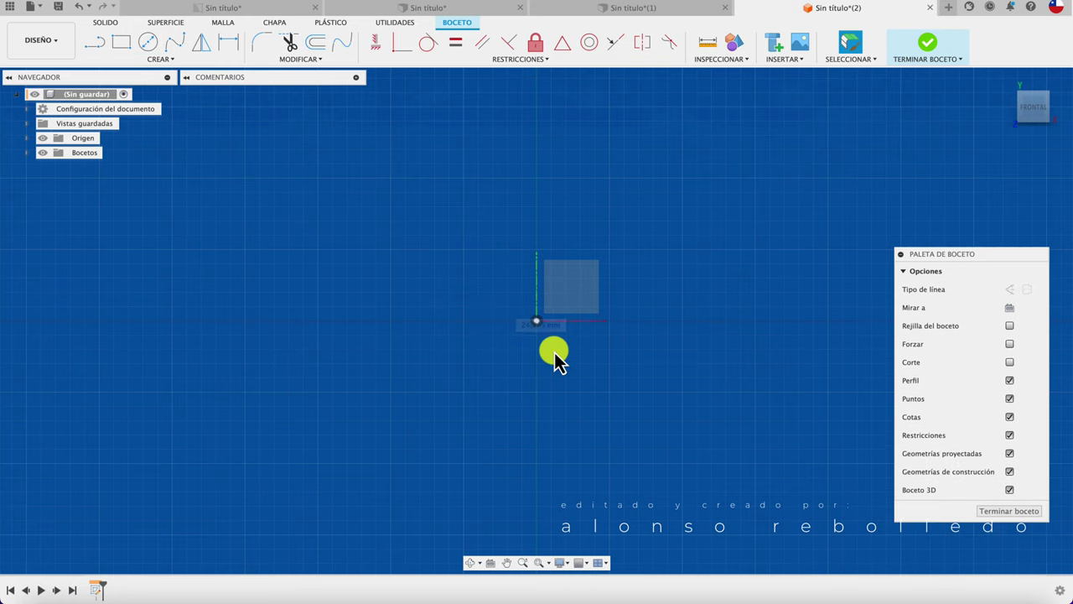
pyautogui.press('c')
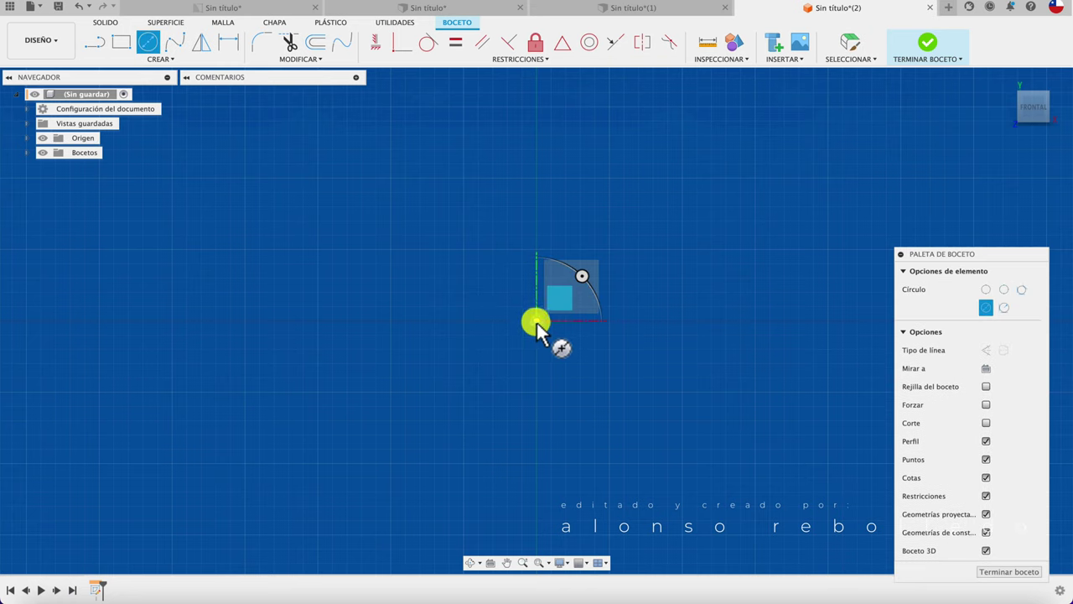
pyautogui.click(537, 321)
pyautogui.write('50')
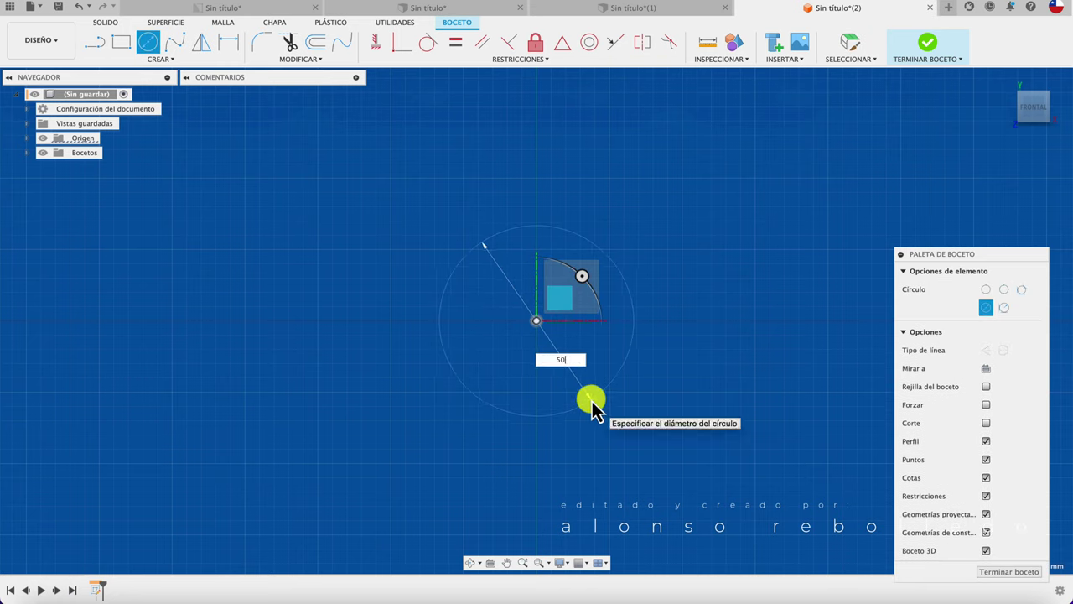
pyautogui.press('Return')
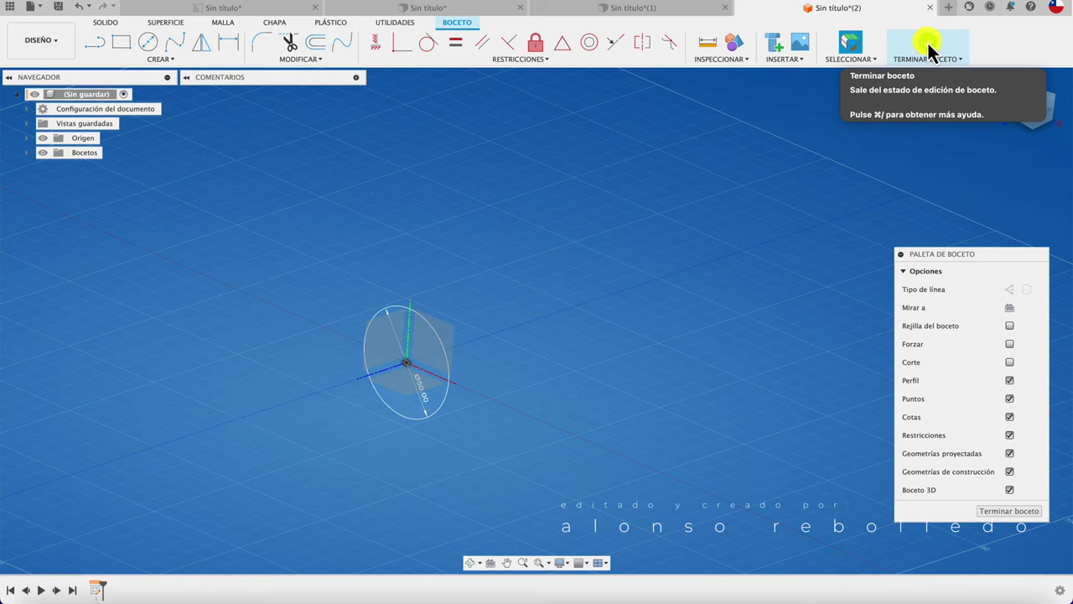
pyautogui.click(928, 43)
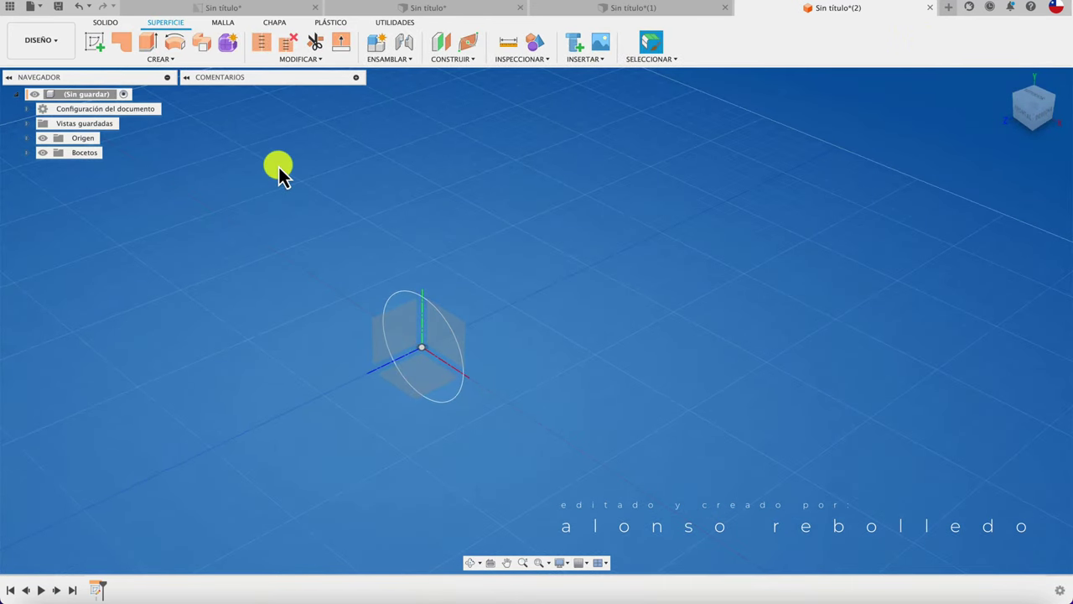
# Extrude the circle into an open tube surface about 74 mm long.
pyautogui.click(150, 44)
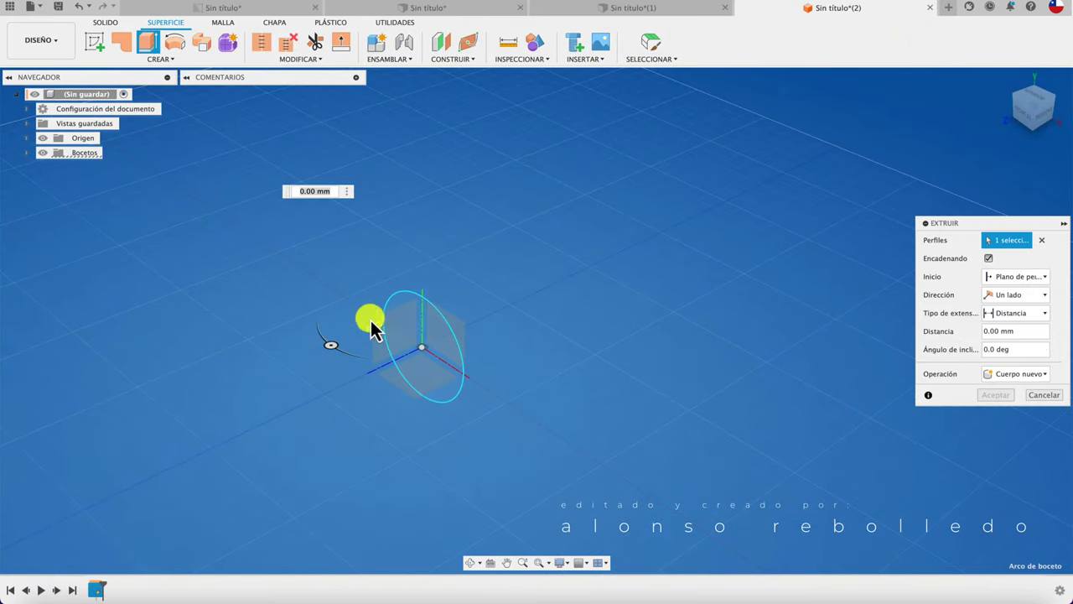
pyautogui.moveTo(374, 333); pyautogui.dragTo(230, 402)
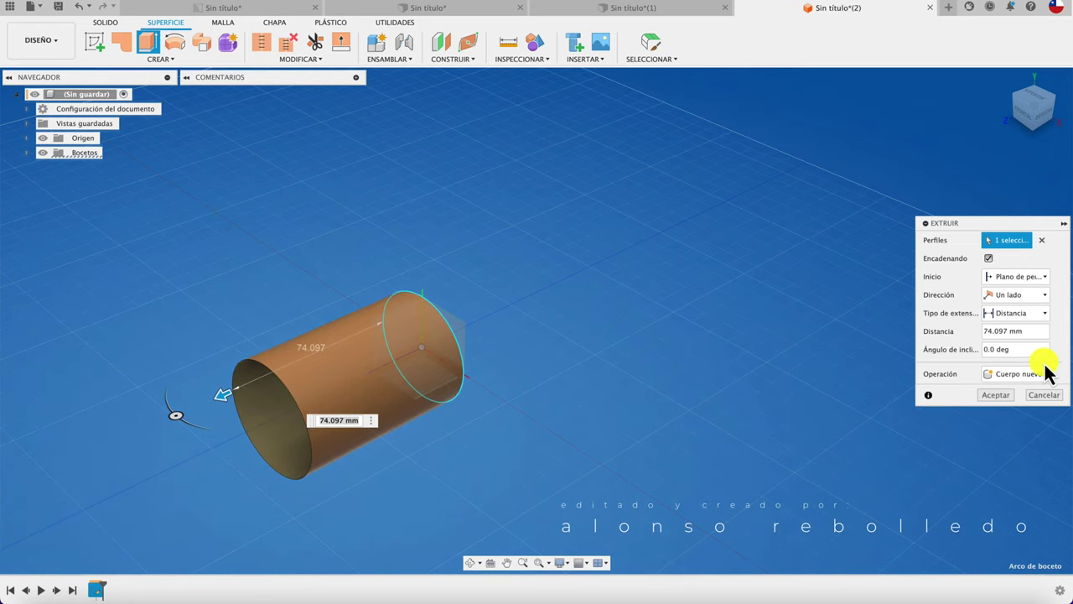
pyautogui.click(996, 394)
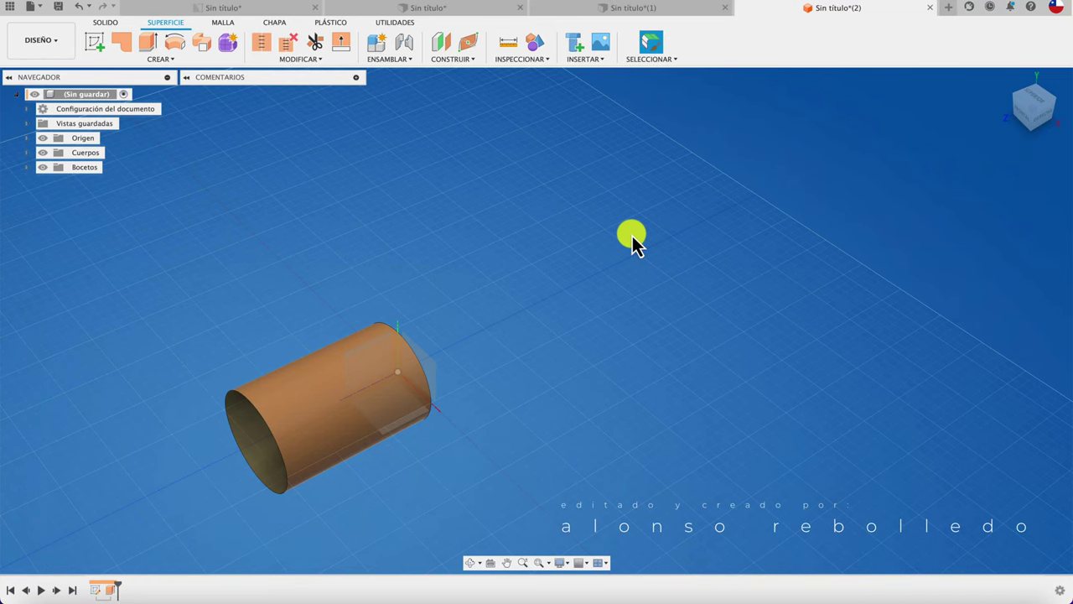
# Add a construction plane offset -178.816 mm from the XY plane.
pyautogui.click(442, 44)
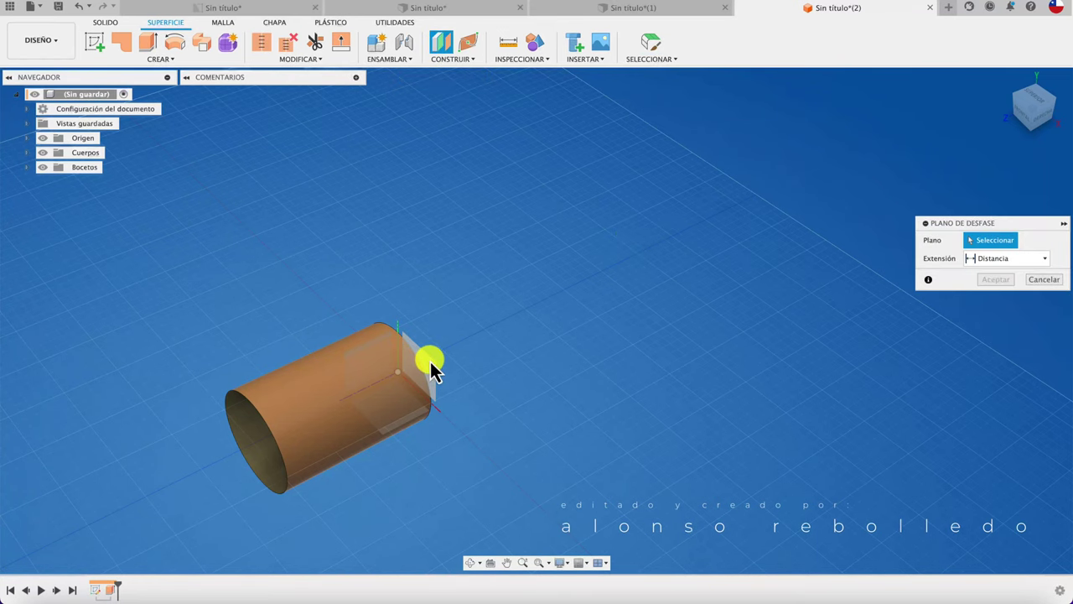
pyautogui.click(432, 369)
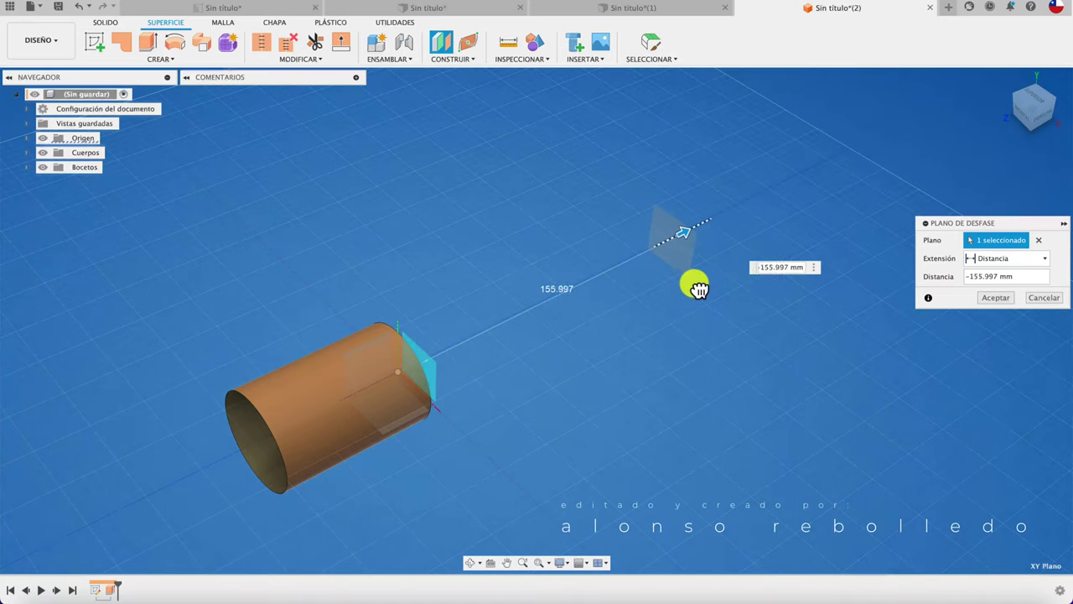
pyautogui.moveTo(418, 372); pyautogui.dragTo(726, 280)
pyautogui.click(1002, 301)
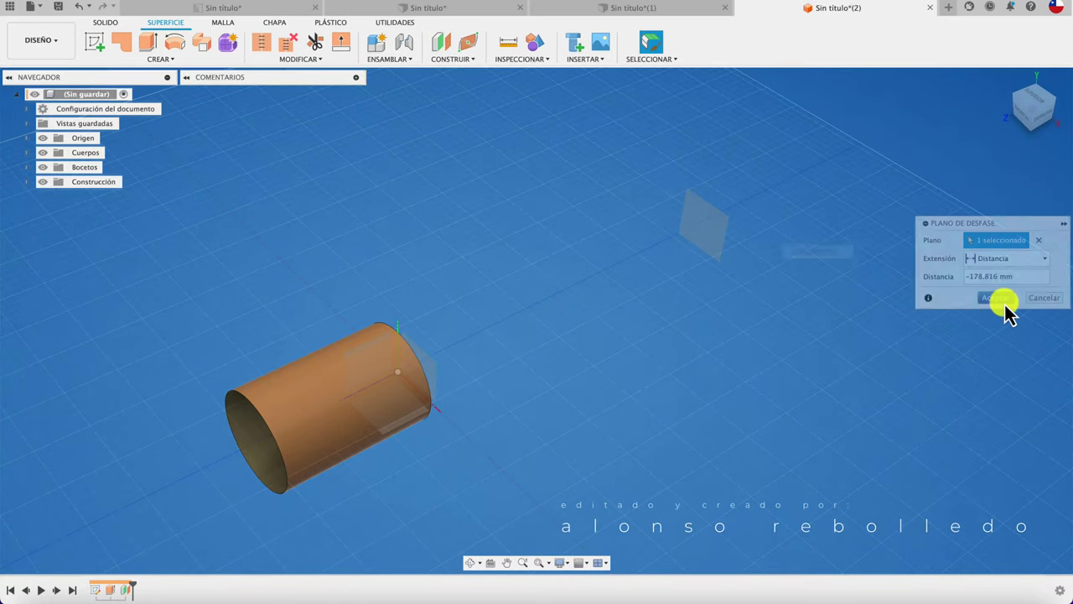
# Start a sketch on the offset plane and try drawing a slot, then cancel it.
pyautogui.click(96, 43)
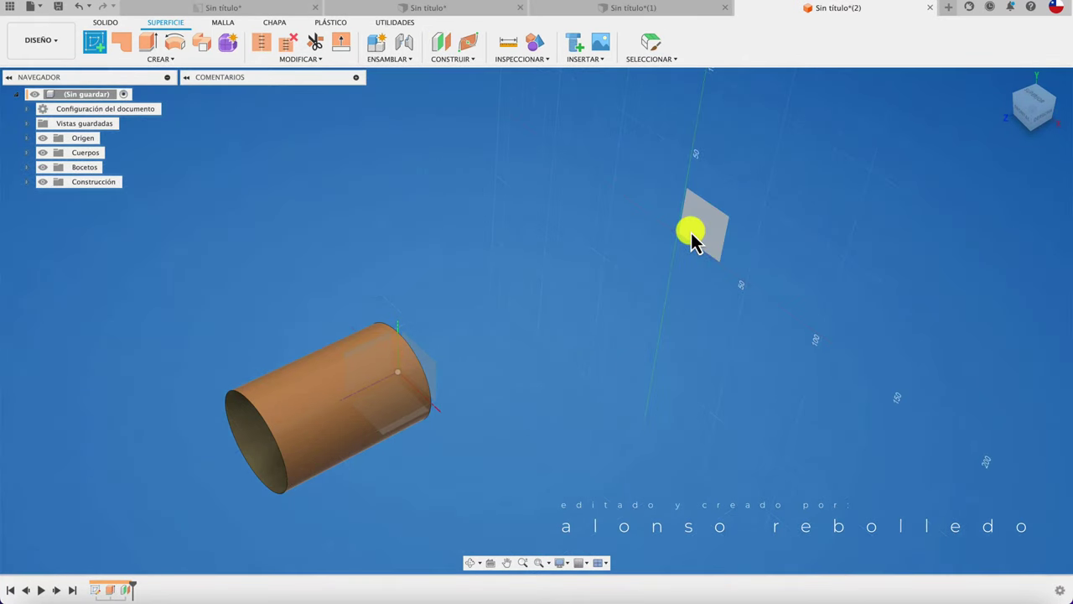
pyautogui.click(693, 233)
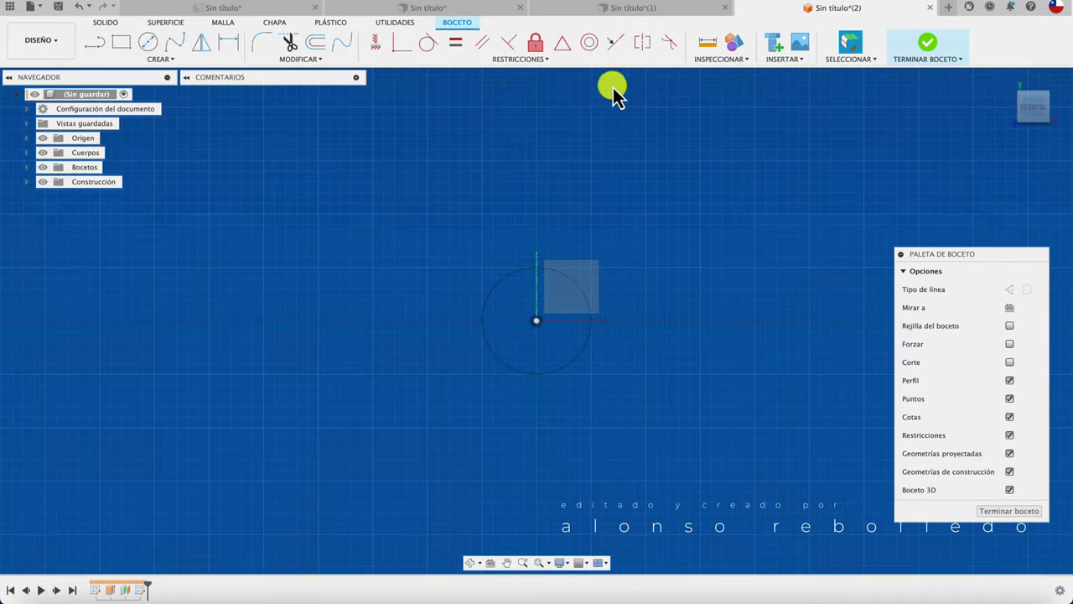
pyautogui.click(158, 59)
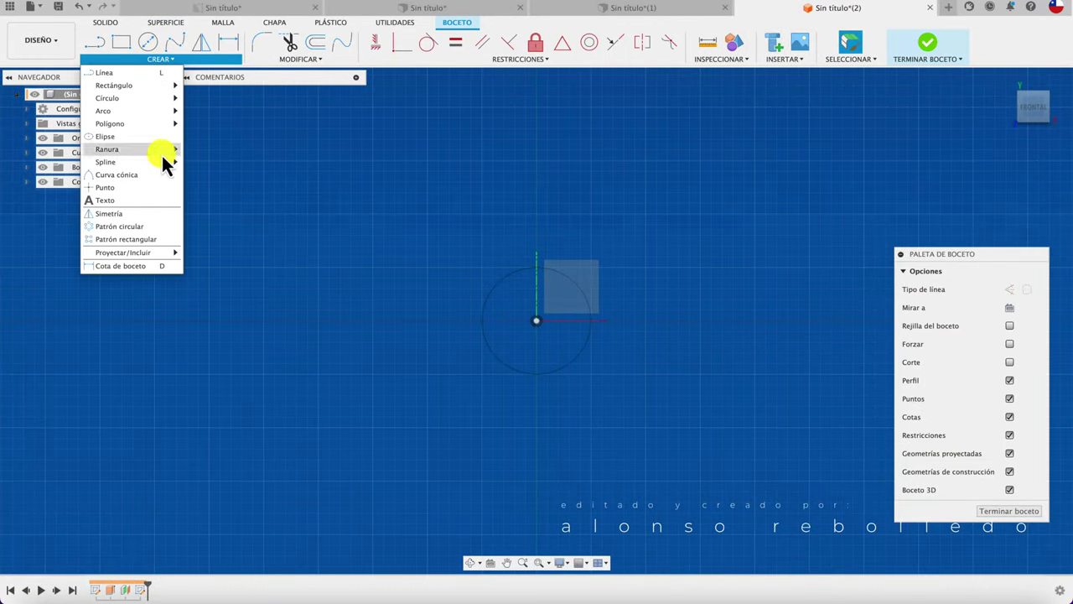
pyautogui.moveTo(107, 149)
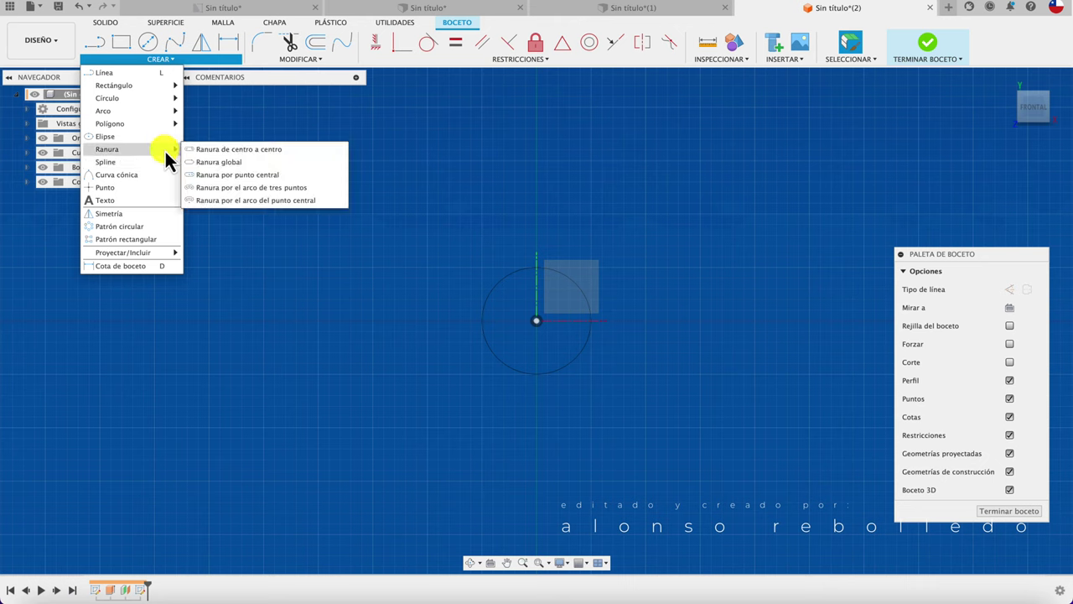
pyautogui.click(221, 172)
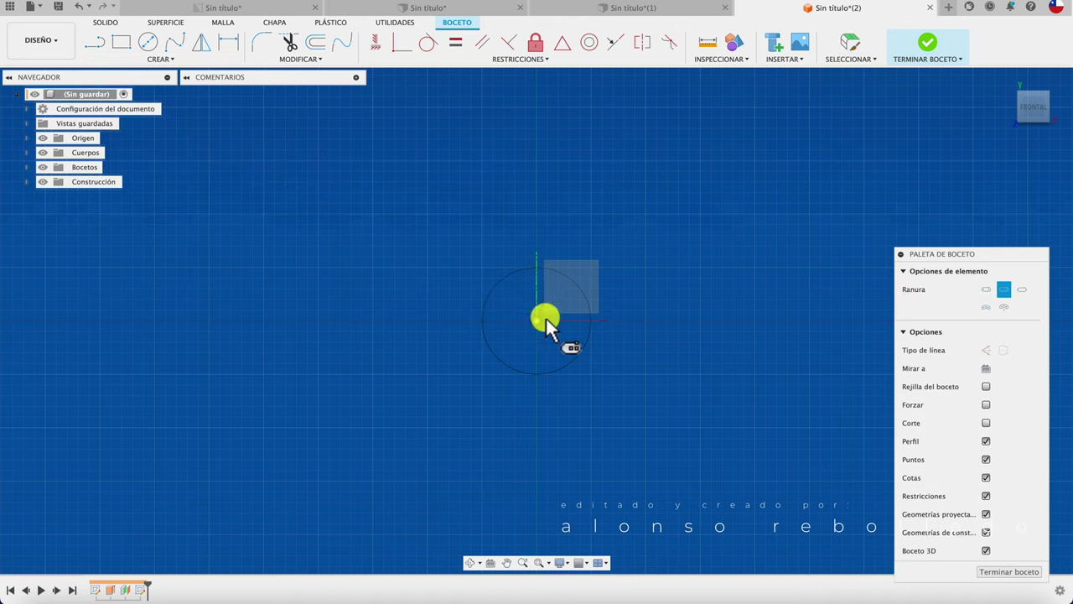
pyautogui.click(536, 161)
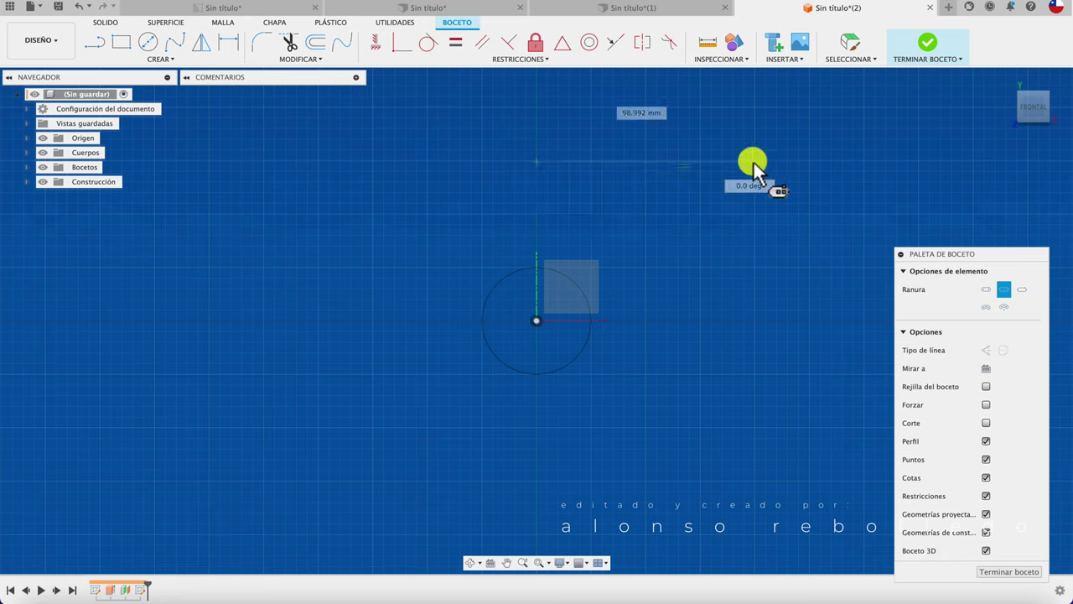
pyautogui.click(754, 160)
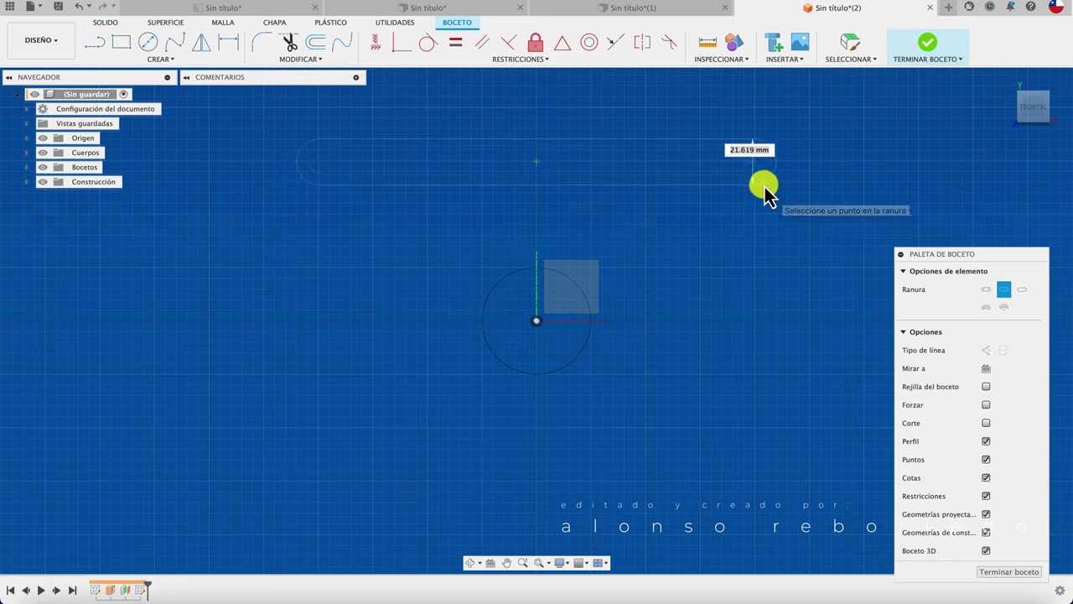
pyautogui.press('Escape')
# Draw a long centre-point slot about 20 mm wide on the vertical axis, then finish the sketch.
pyautogui.click(167, 62)
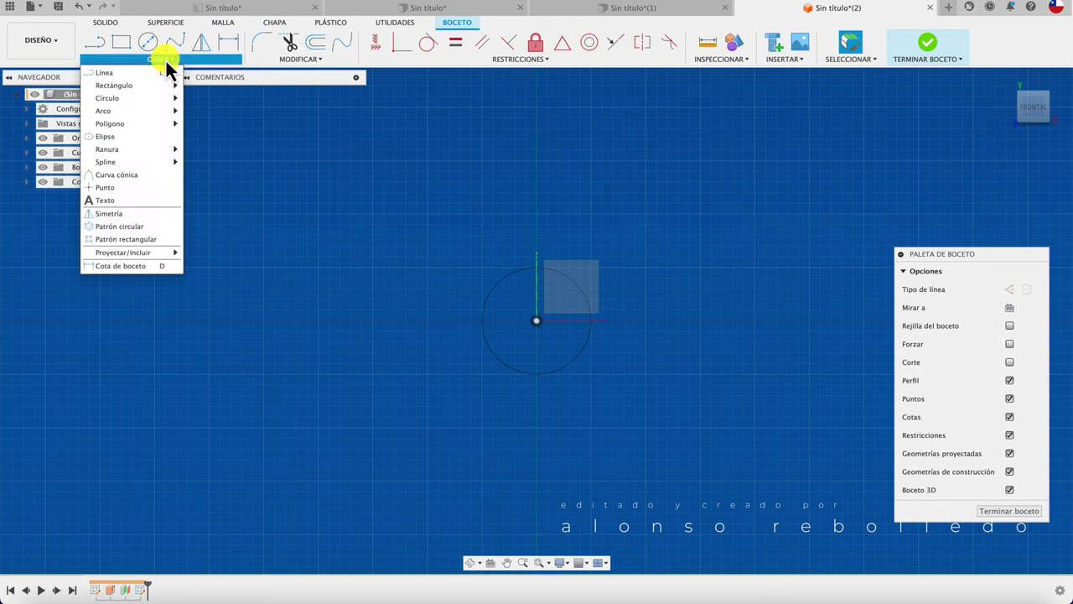
pyautogui.moveTo(108, 149)
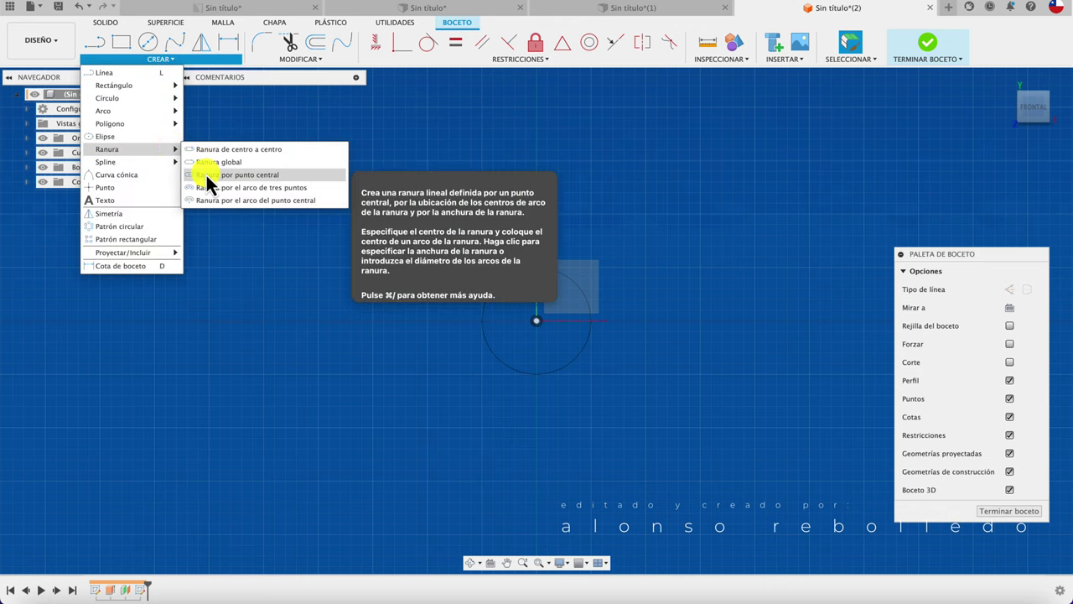
pyautogui.click(206, 175)
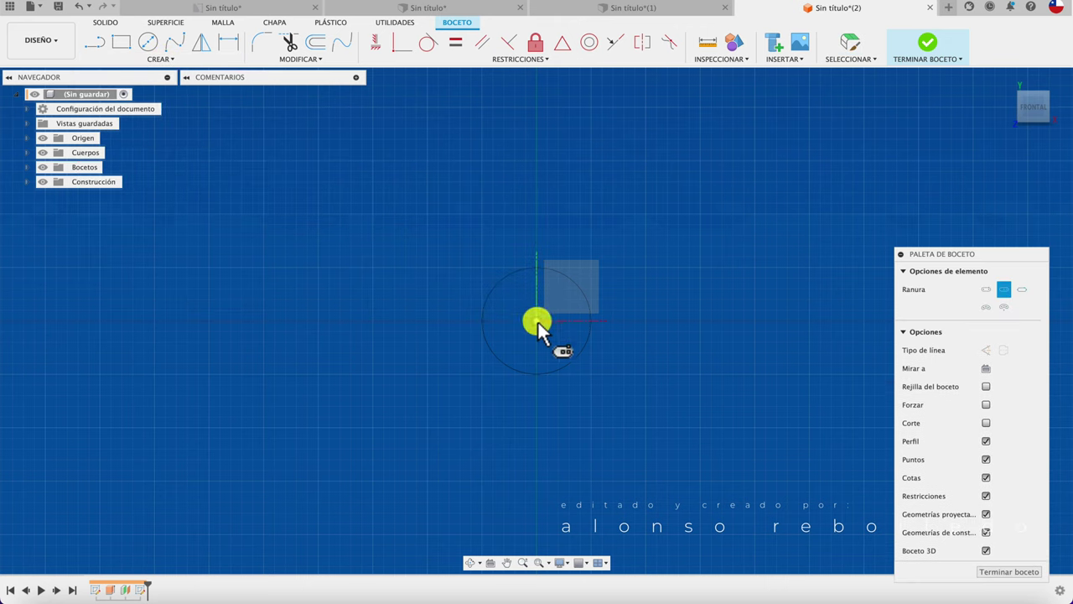
pyautogui.click(536, 133)
pyautogui.click(726, 132)
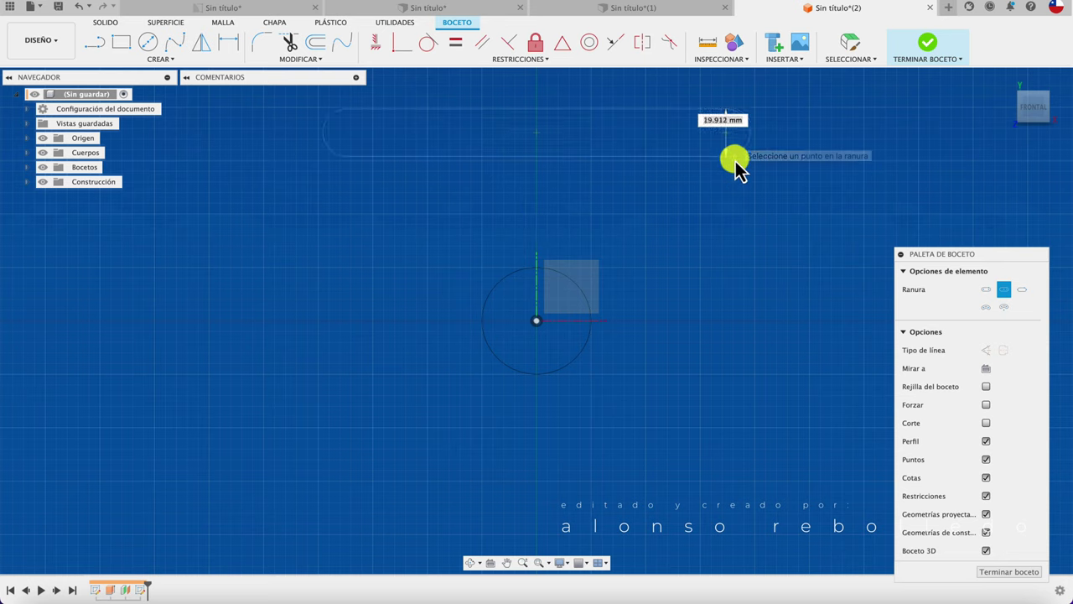
pyautogui.click(735, 164)
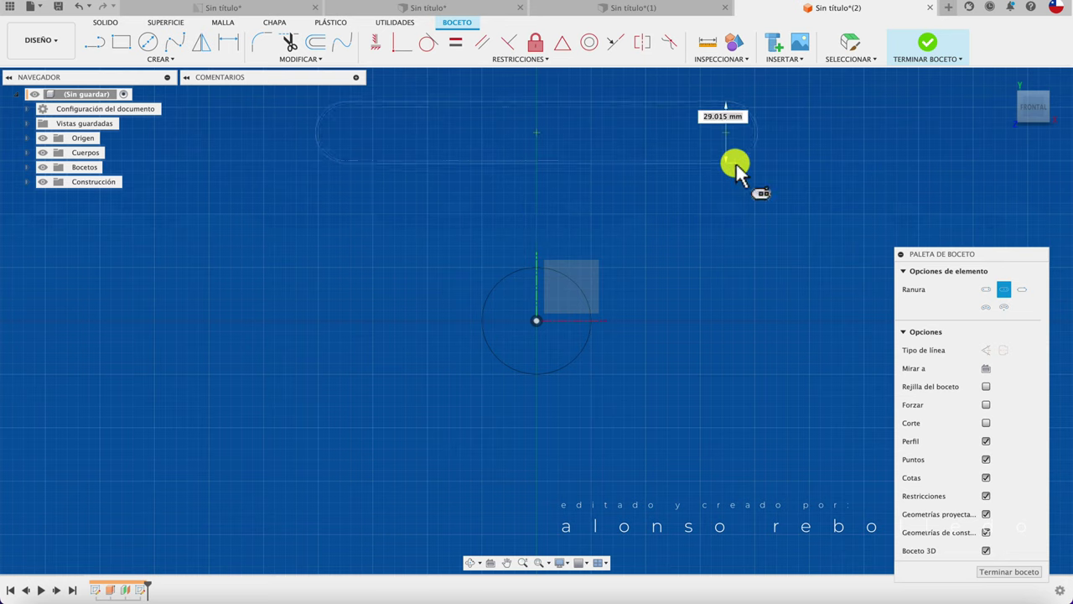
pyautogui.click(926, 46)
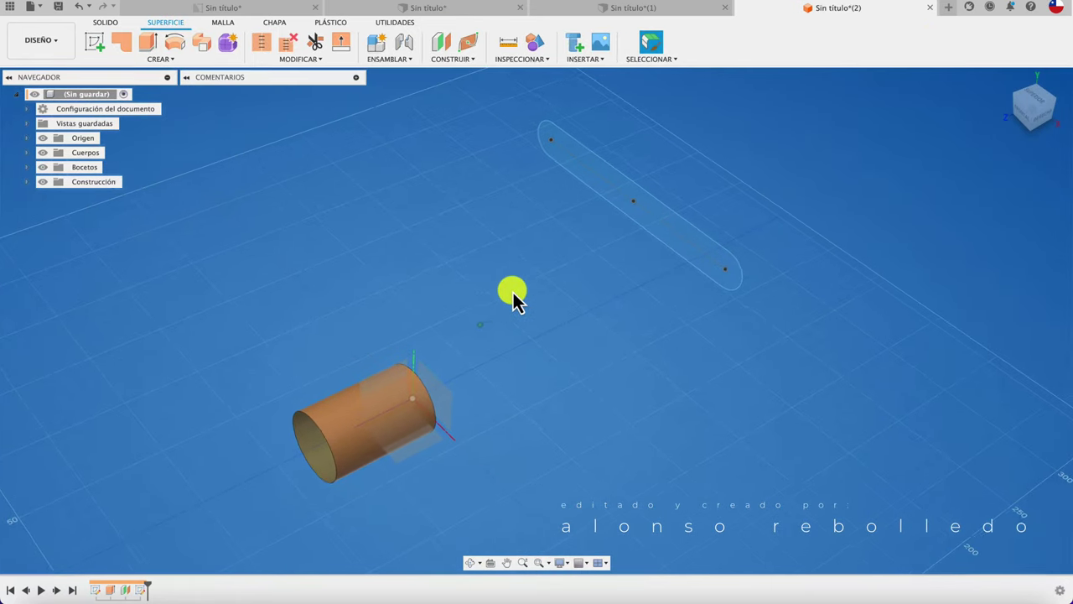
pyautogui.click(149, 44)
pyautogui.click(573, 201)
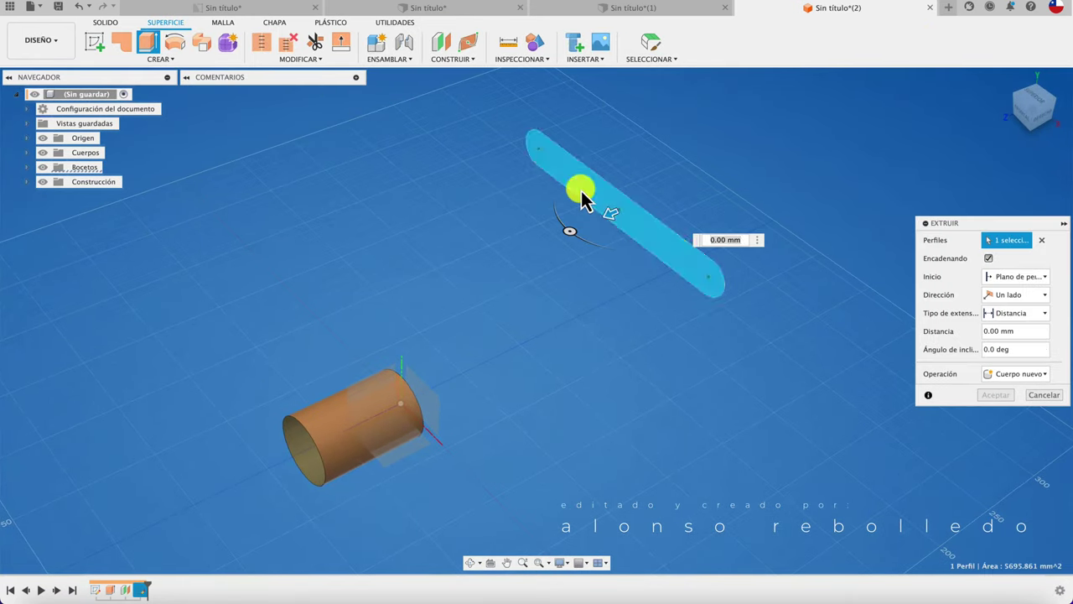
pyautogui.moveTo(607, 223); pyautogui.dragTo(775, 144)
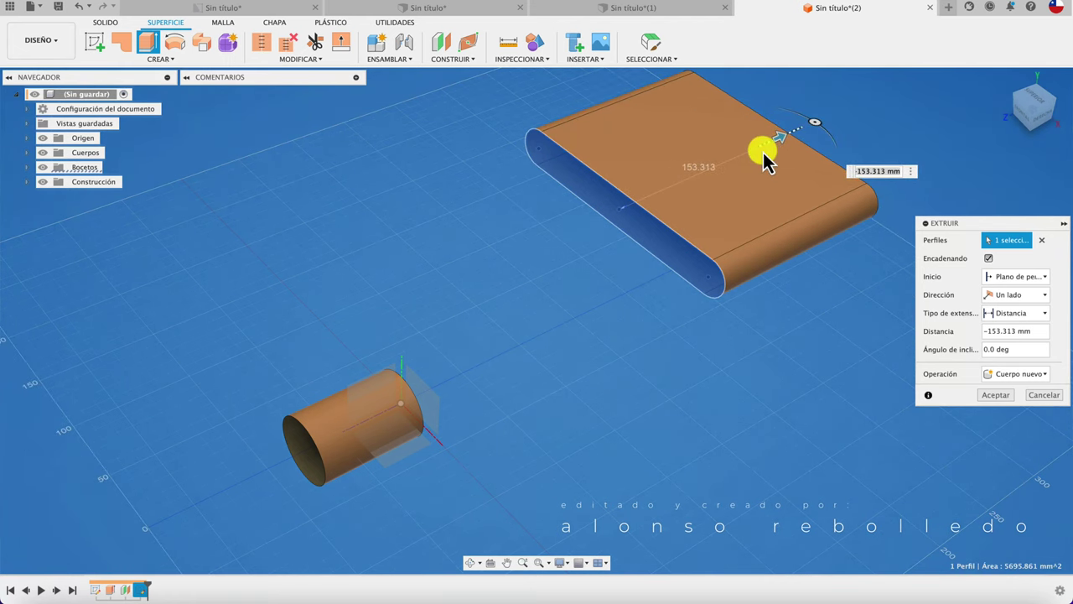
pyautogui.click(1006, 399)
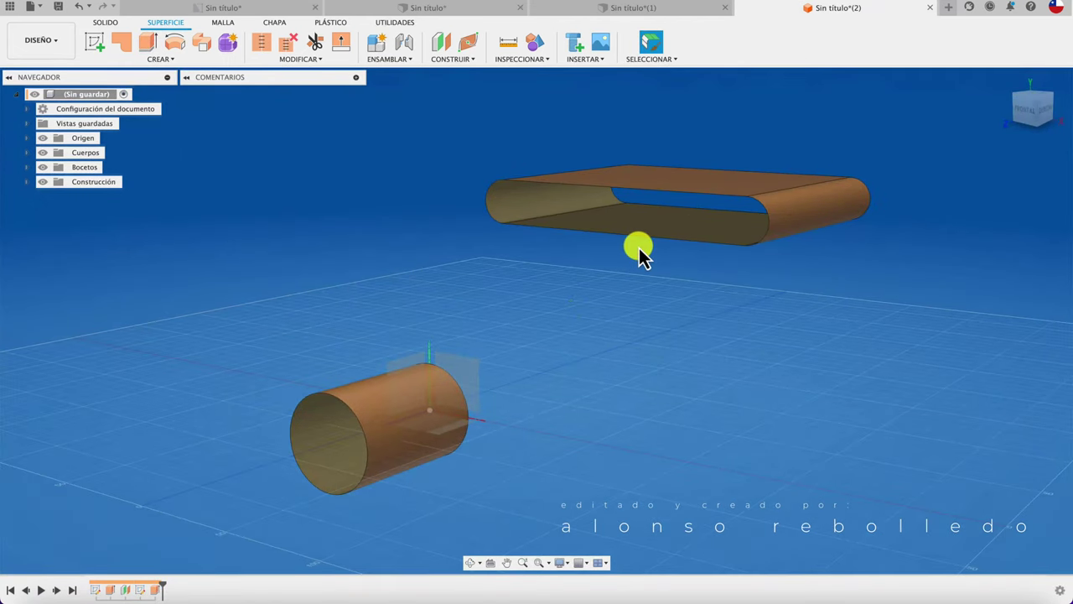
pyautogui.keyDown('shift'); pyautogui.scroll(-5, 512, 304); pyautogui.keyUp('shift')
pyautogui.keyDown('shift'); pyautogui.scroll(-3, 511, 303); pyautogui.keyUp('shift')
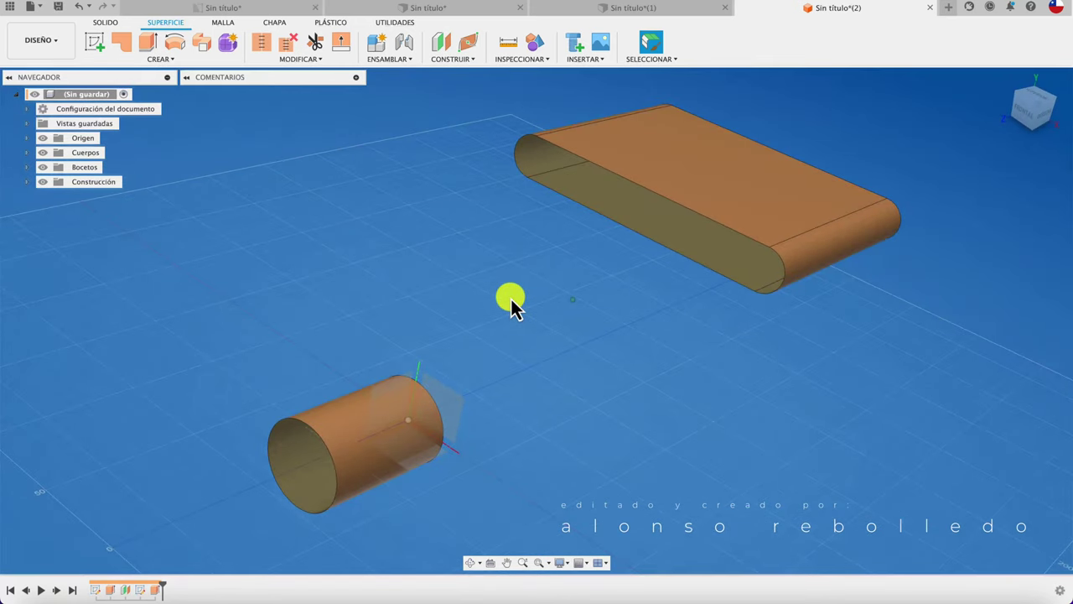
pyautogui.keyDown('shift'); pyautogui.scroll(-2, 511, 303); pyautogui.keyUp('shift')
pyautogui.scroll(3, 503, 289)
pyautogui.scroll(2, 497, 285)
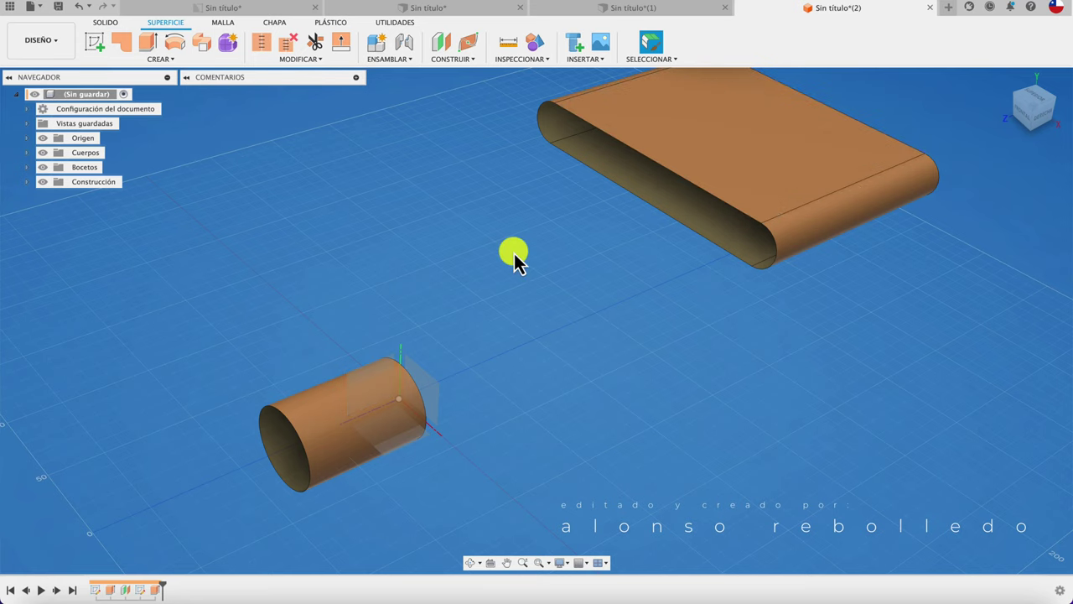
# Start a sketch on the origin plane through the tube and project the tube's intersection.
pyautogui.click(96, 44)
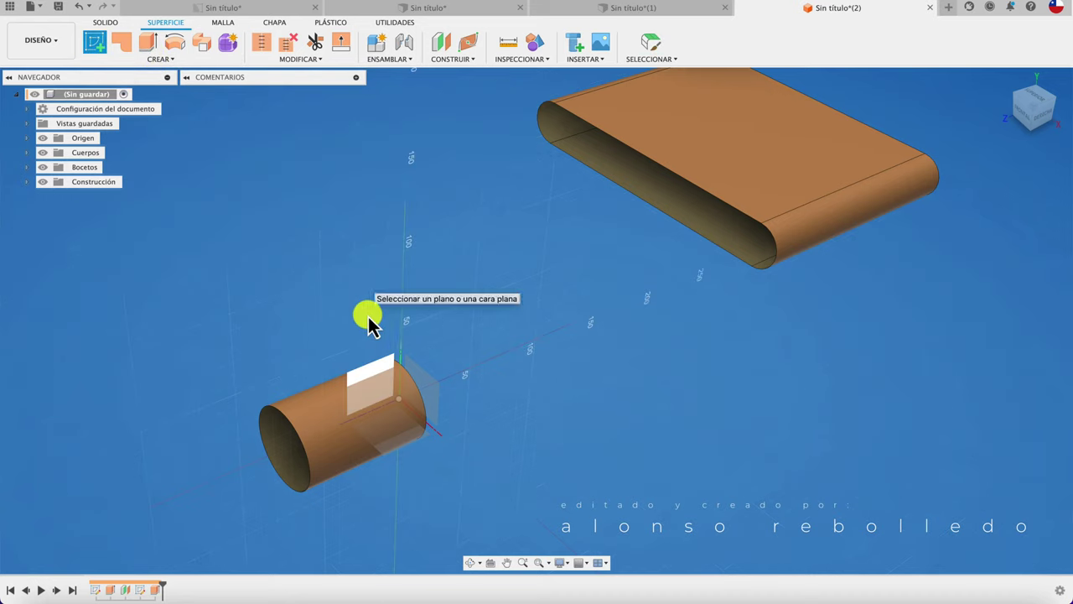
pyautogui.click(382, 369)
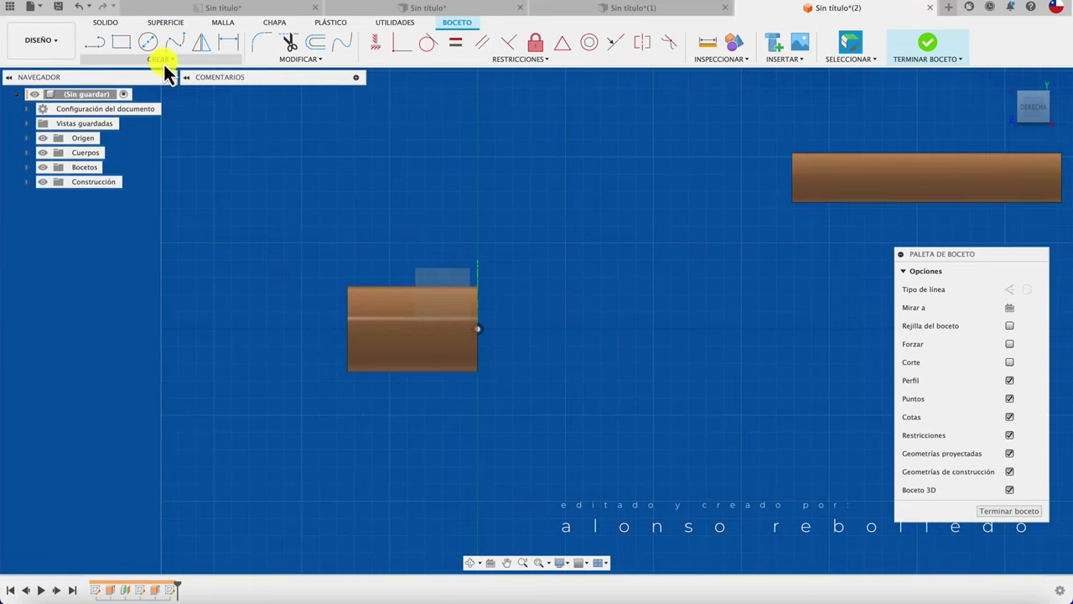
pyautogui.click(164, 60)
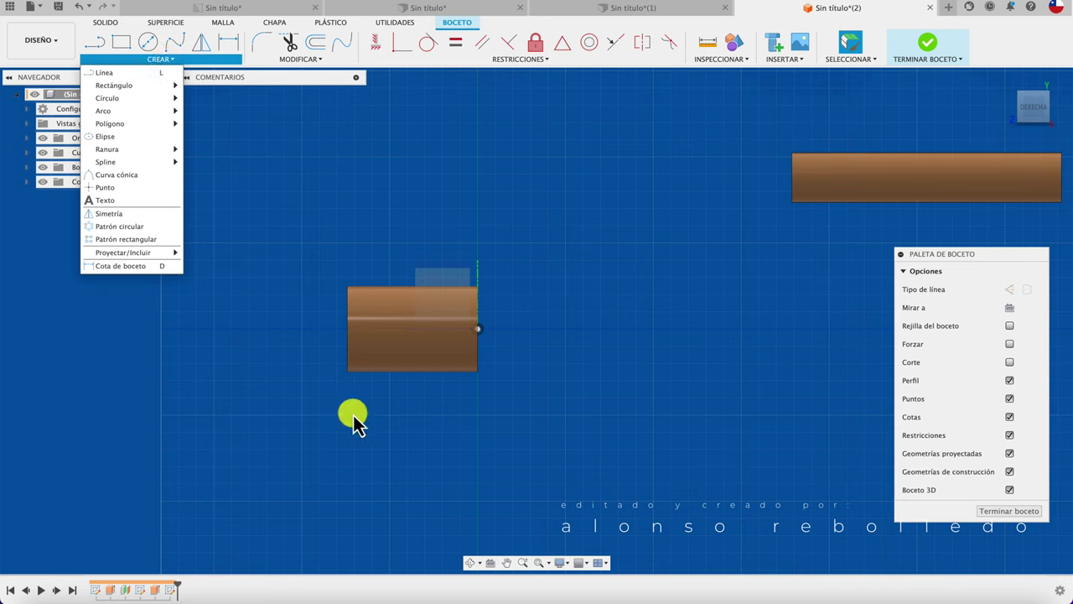
pyautogui.click(211, 268)
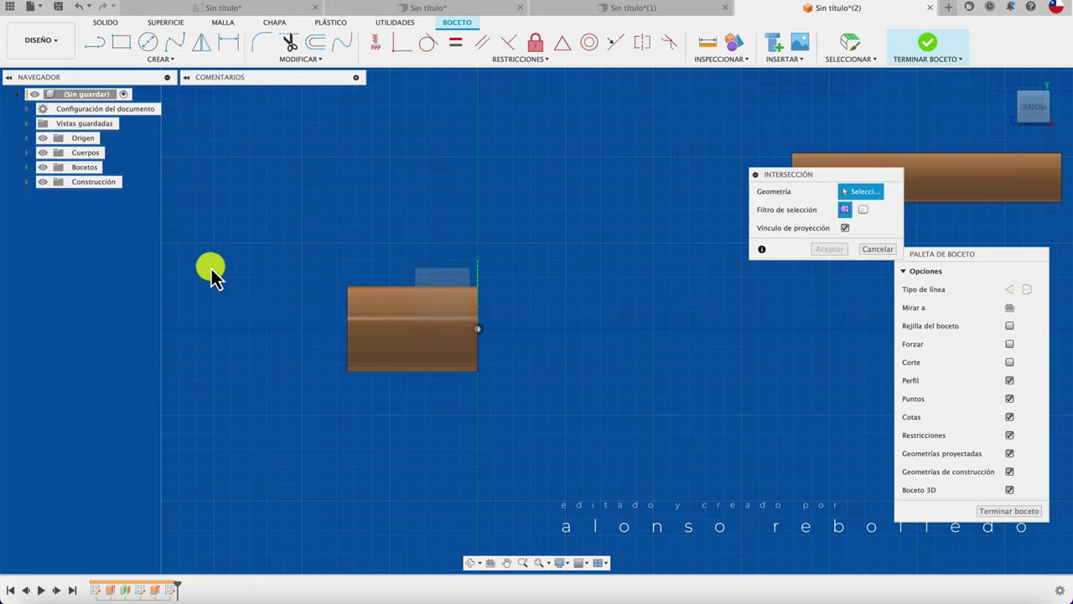
pyautogui.click(419, 334)
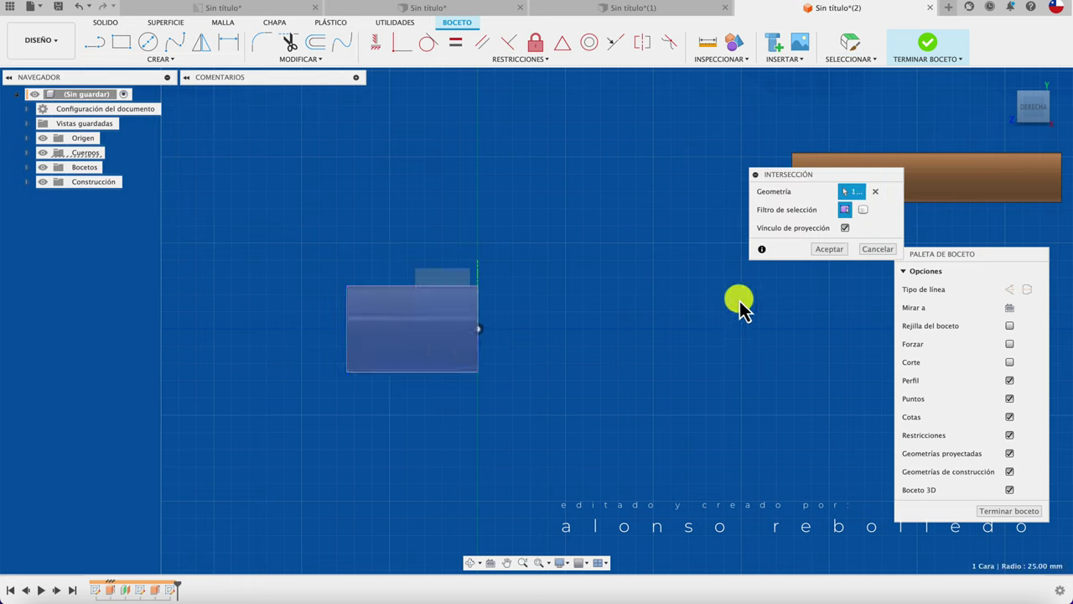
pyautogui.click(829, 249)
pyautogui.press('F6')
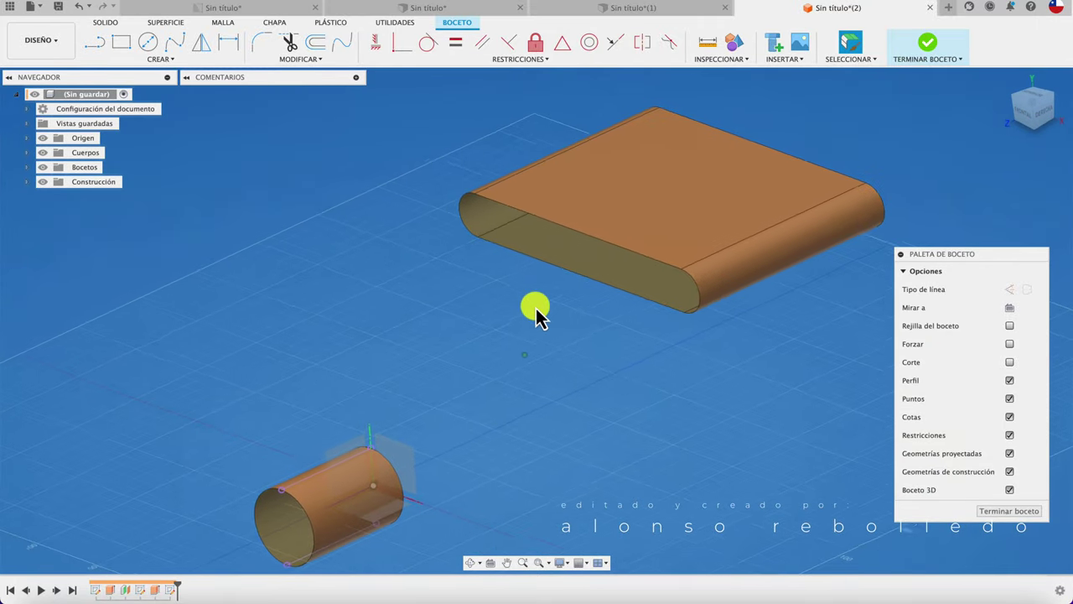
# Project the intersection of the whole flat slot body, using the body selection filter.
pyautogui.moveTo(535, 308)
pyautogui.keyDown('shift'); pyautogui.mouseDown(button='middle')
pyautogui.moveTo(583, 371)
pyautogui.moveTo(587, 419)
pyautogui.moveTo(584, 204)
pyautogui.moveTo(571, 163)
pyautogui.moveTo(521, 201)
pyautogui.moveTo(564, 180)
pyautogui.moveTo(534, 143)
pyautogui.moveTo(427, 199)
pyautogui.moveTo(216, 91)
pyautogui.mouseUp(button='middle'); pyautogui.keyUp('shift')
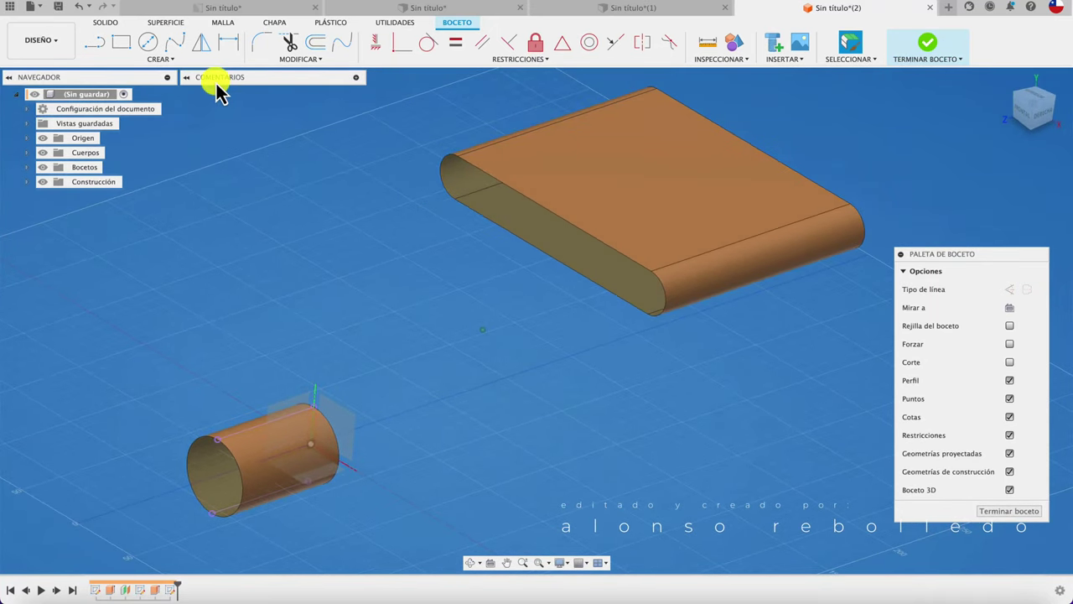
pyautogui.click(173, 59)
pyautogui.moveTo(124, 252)
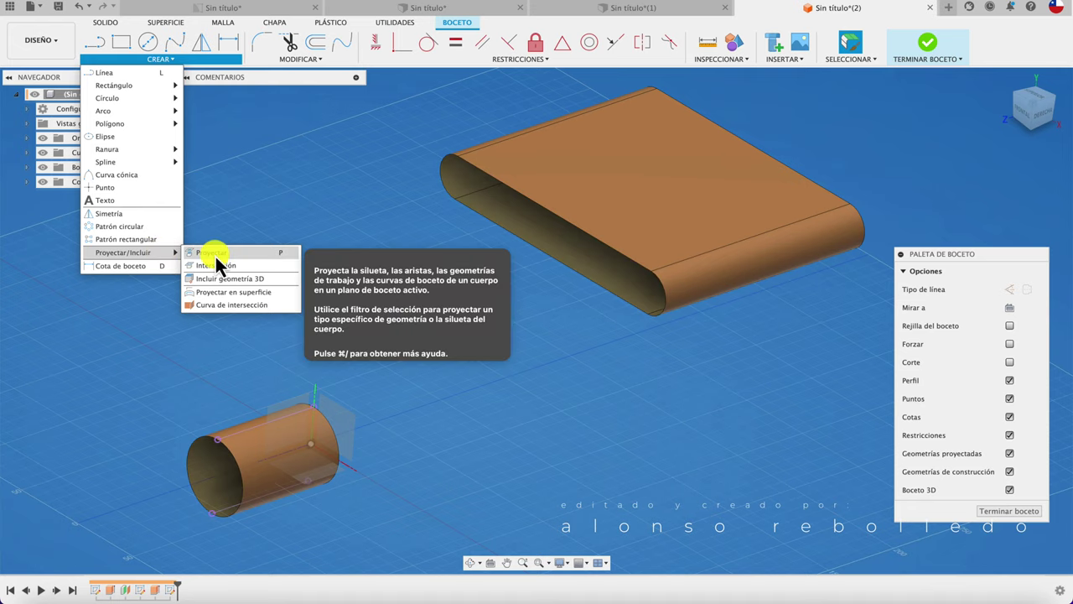
pyautogui.click(217, 265)
pyautogui.click(642, 190)
pyautogui.keyDown('shift'); pyautogui.moveTo(642, 190); pyautogui.dragTo(585, 312, button='middle'); pyautogui.keyUp('shift')
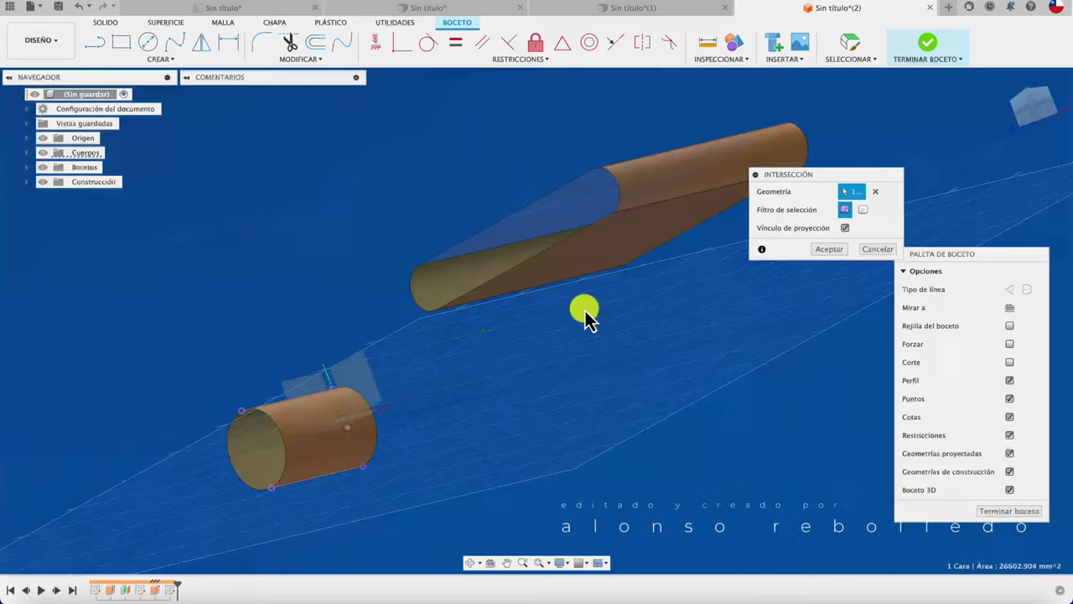
pyautogui.click(589, 336)
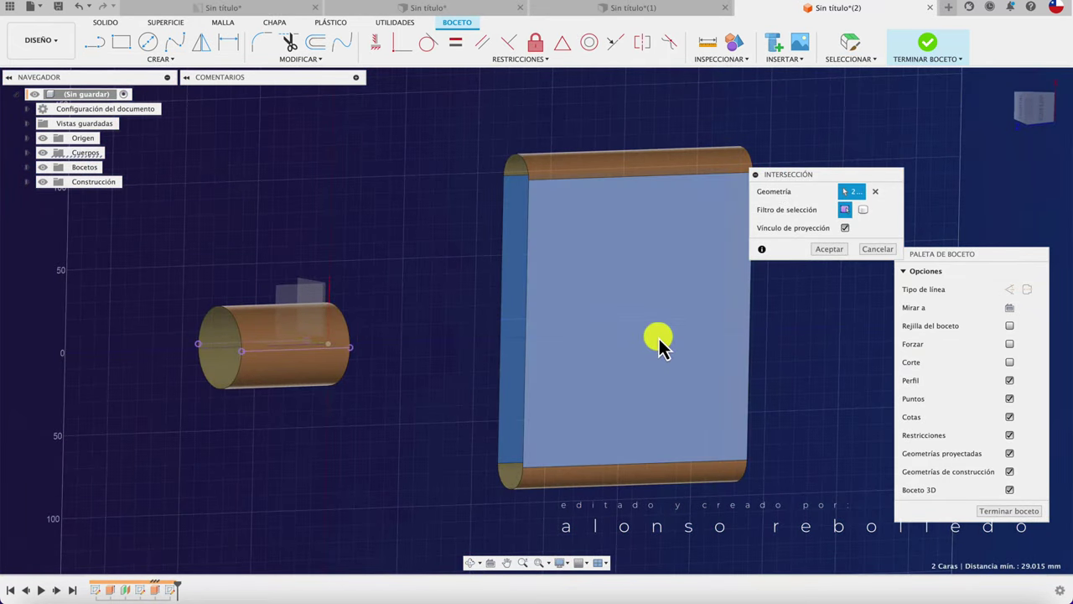
pyautogui.keyDown('shift'); pyautogui.moveTo(660, 344); pyautogui.dragTo(791, 317, button='middle'); pyautogui.keyUp('shift')
pyautogui.click(654, 270)
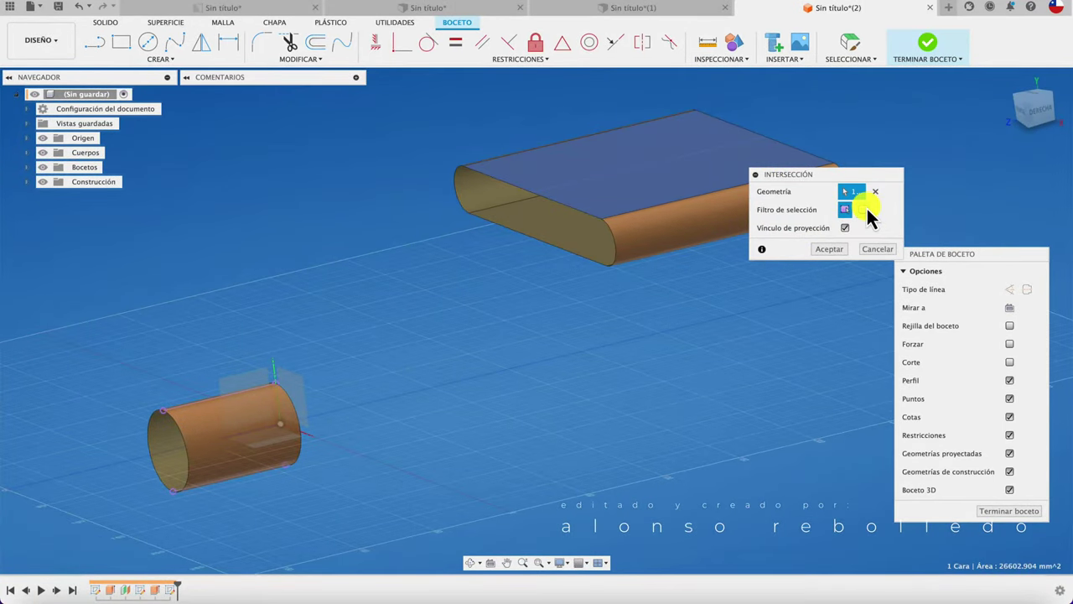
pyautogui.click(863, 210)
pyautogui.click(611, 203)
pyautogui.keyDown('shift'); pyautogui.moveTo(612, 203); pyautogui.dragTo(569, 306, button='middle'); pyautogui.keyUp('shift')
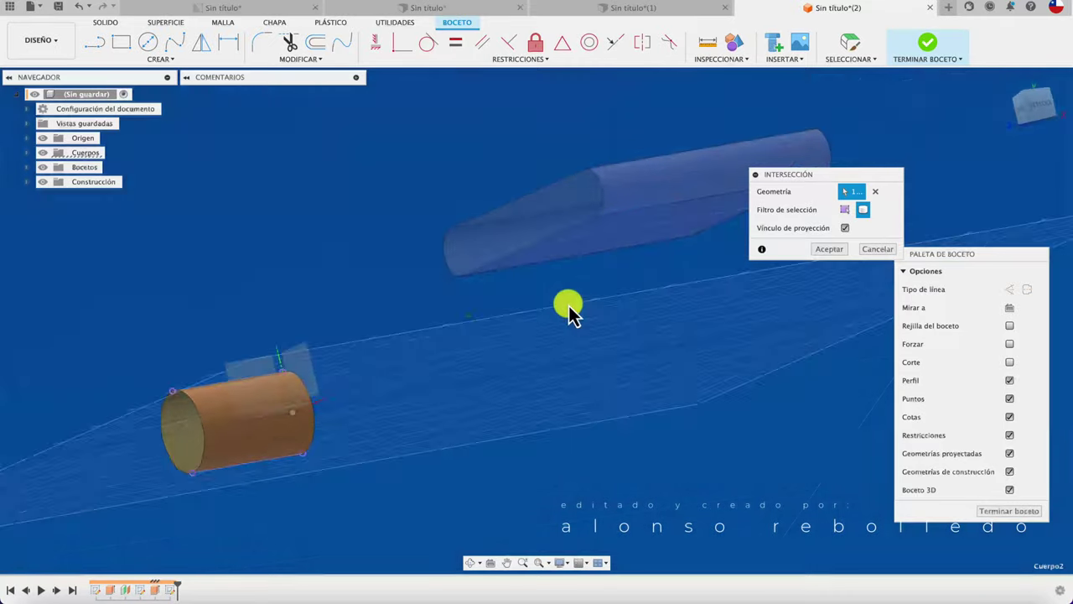
pyautogui.click(829, 250)
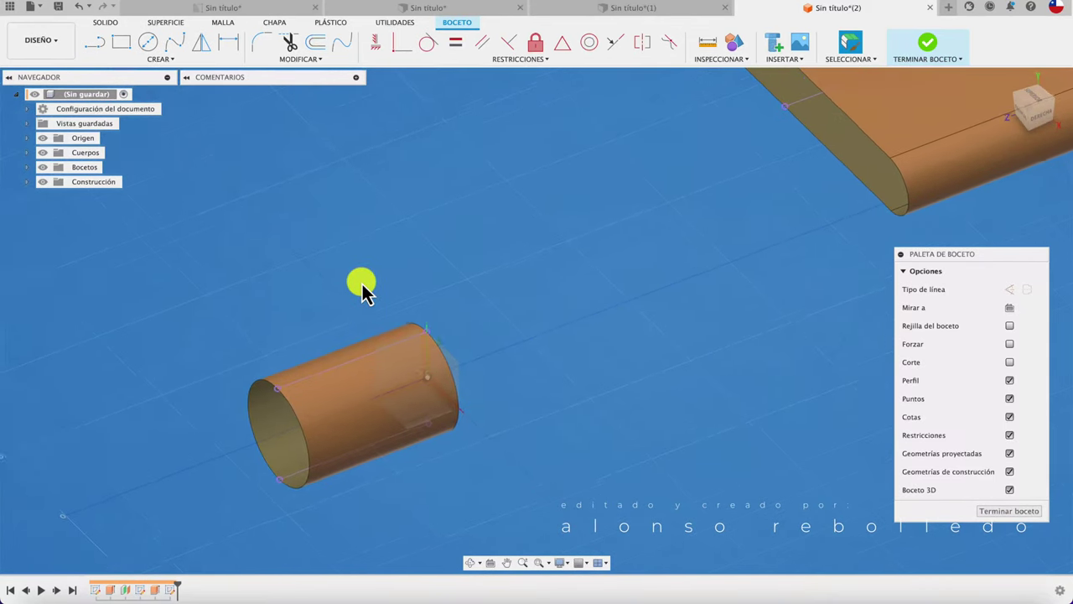
# Start another intersection and close it without adding anything.
pyautogui.click(195, 62)
pyautogui.moveTo(123, 253)
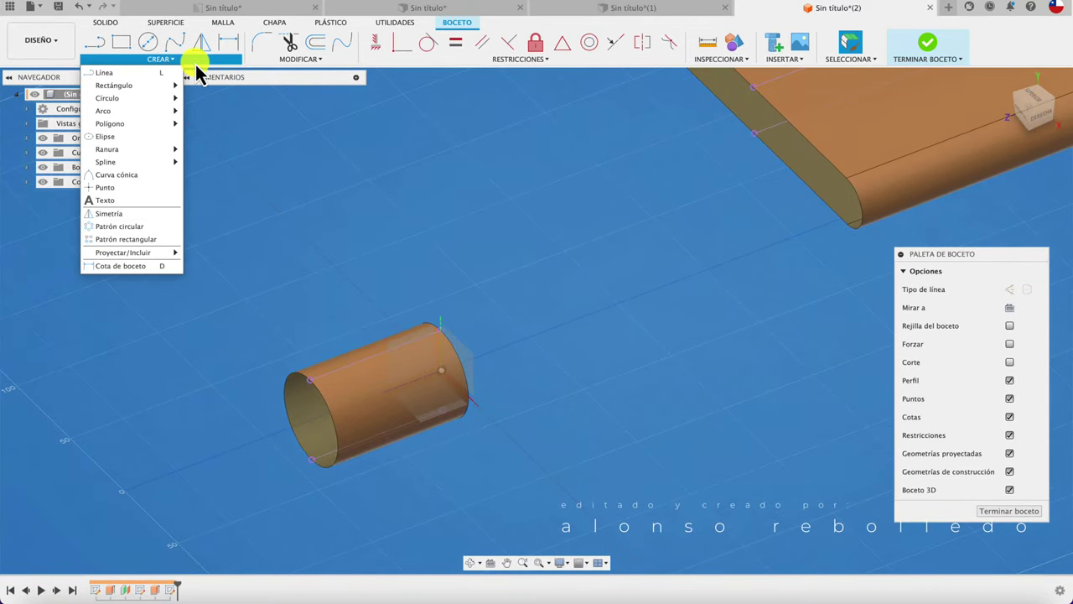
pyautogui.click(203, 266)
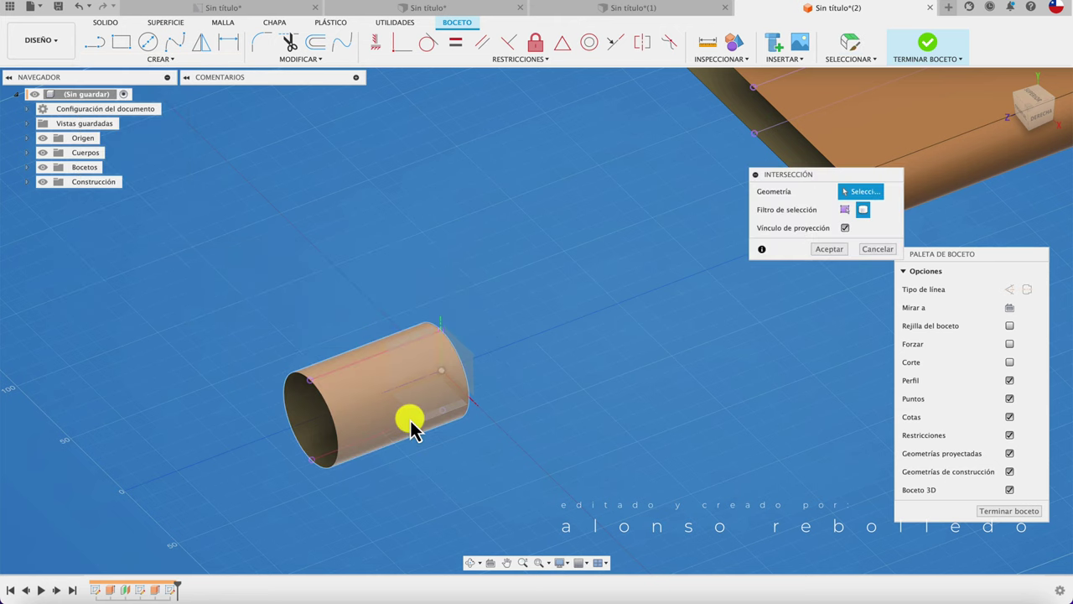
pyautogui.scroll(2, 457, 410)
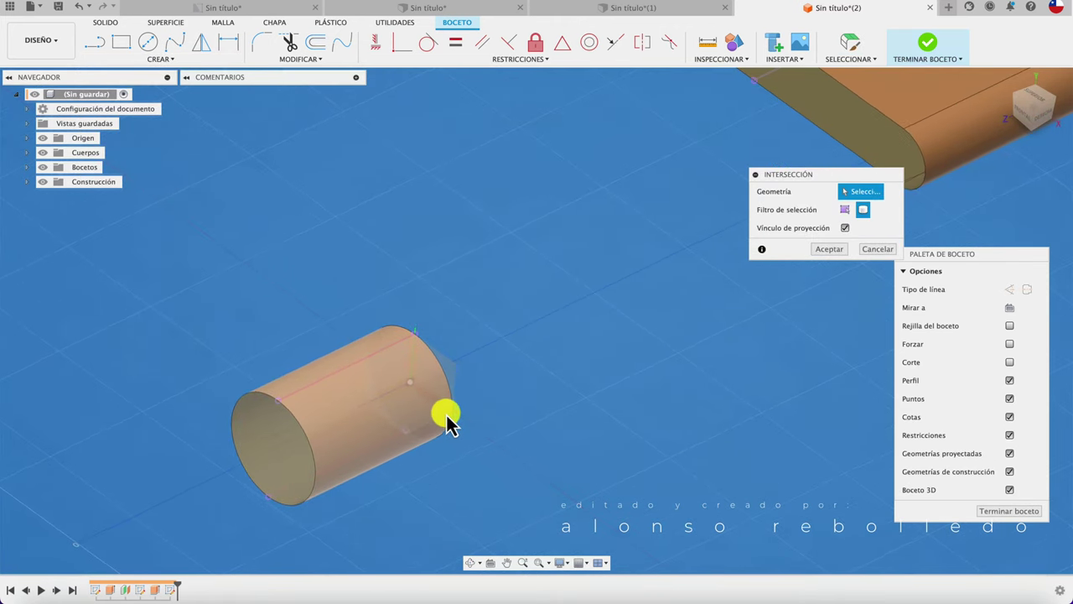
pyautogui.click(878, 249)
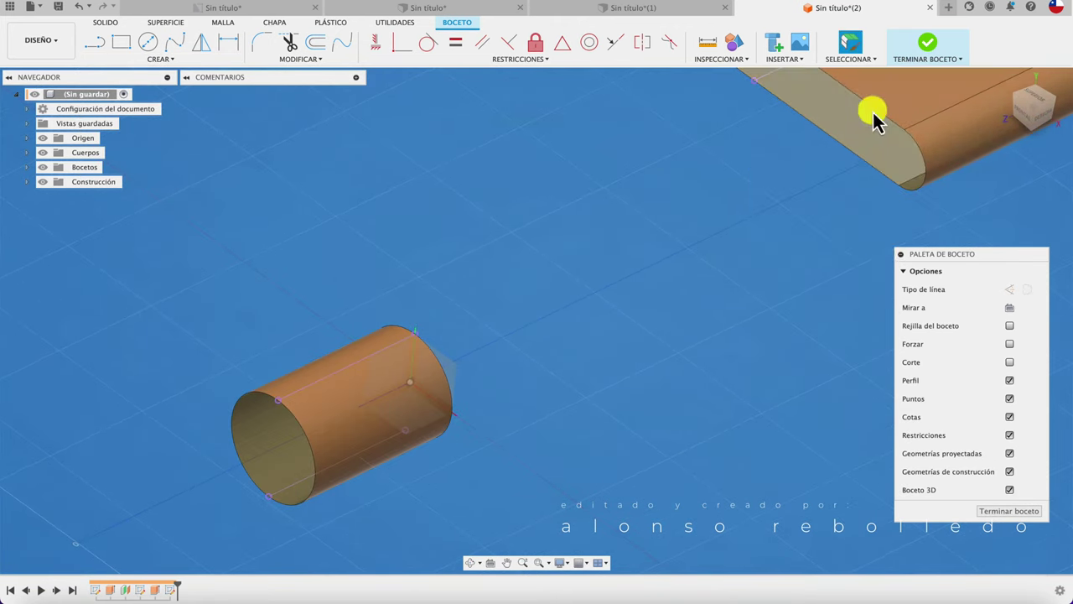
# Finish the sketch, then sketch on the horizontal plane and project the tube body's intersection.
pyautogui.click(926, 48)
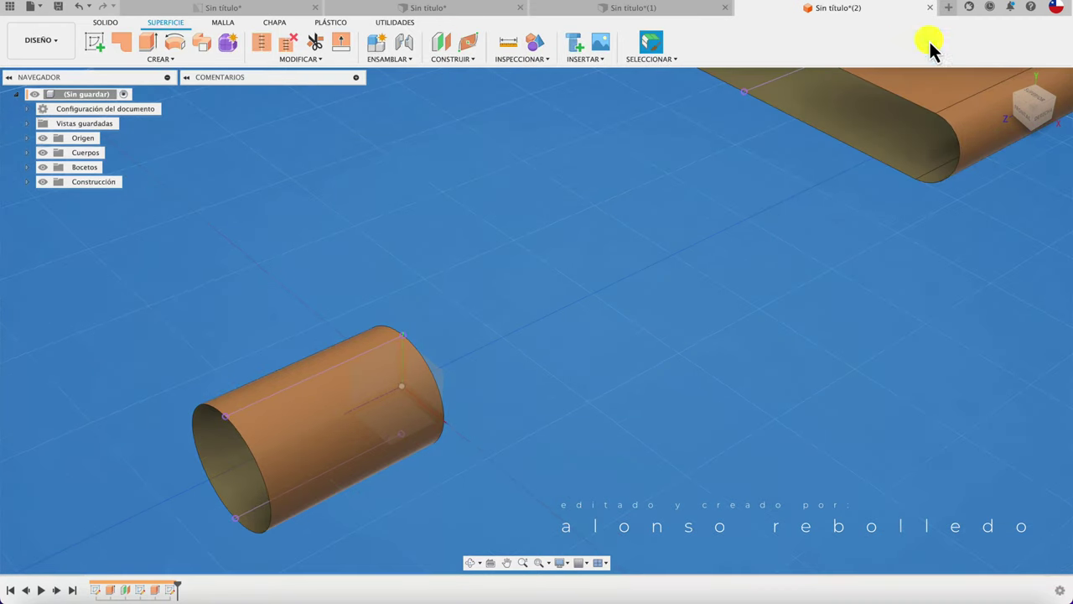
pyautogui.click(94, 42)
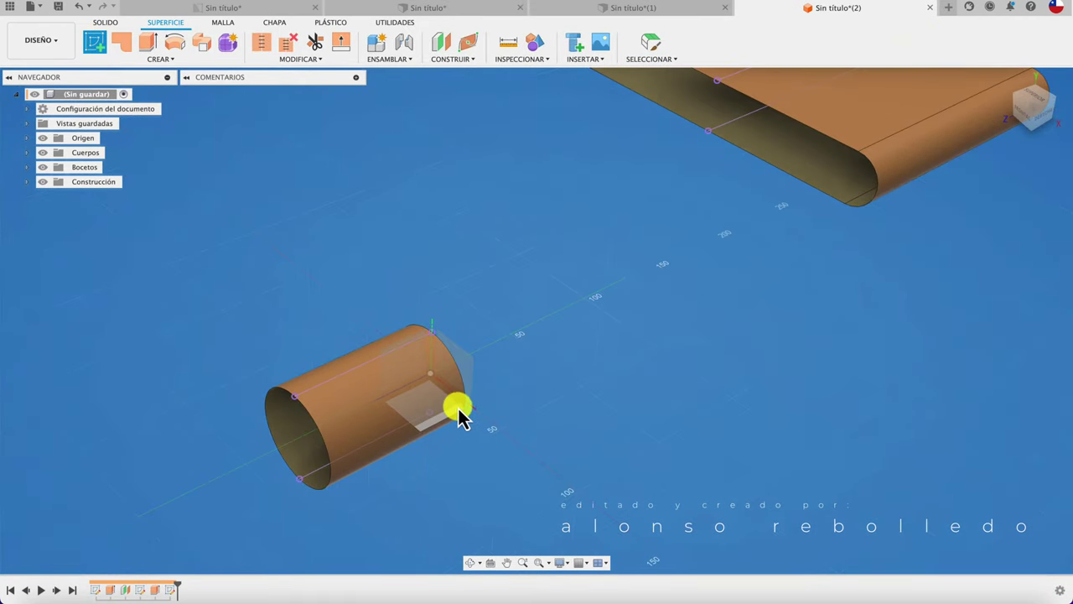
pyautogui.click(469, 411)
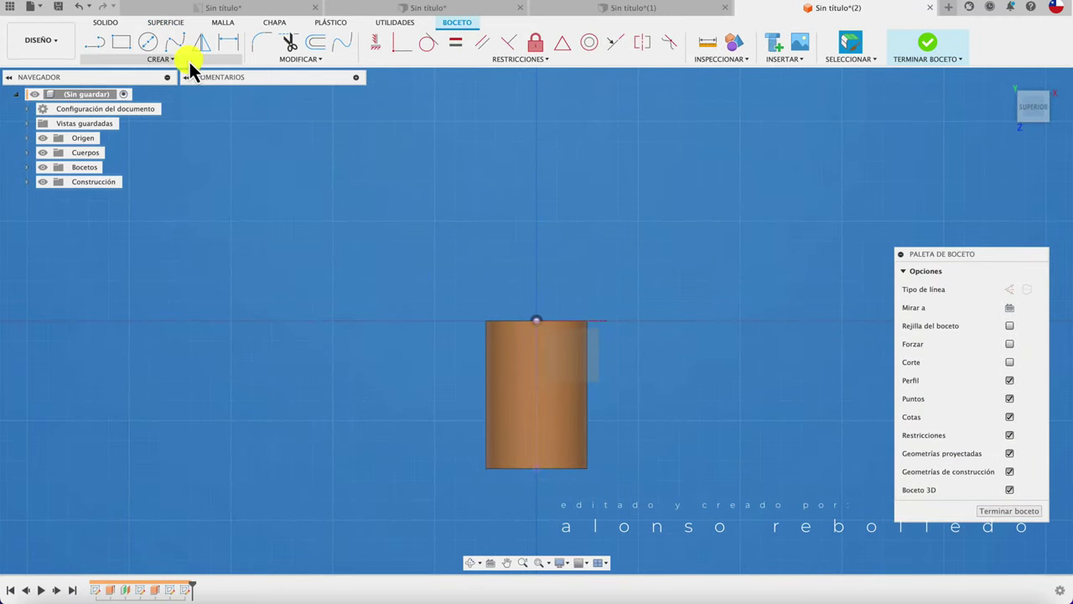
pyautogui.click(186, 59)
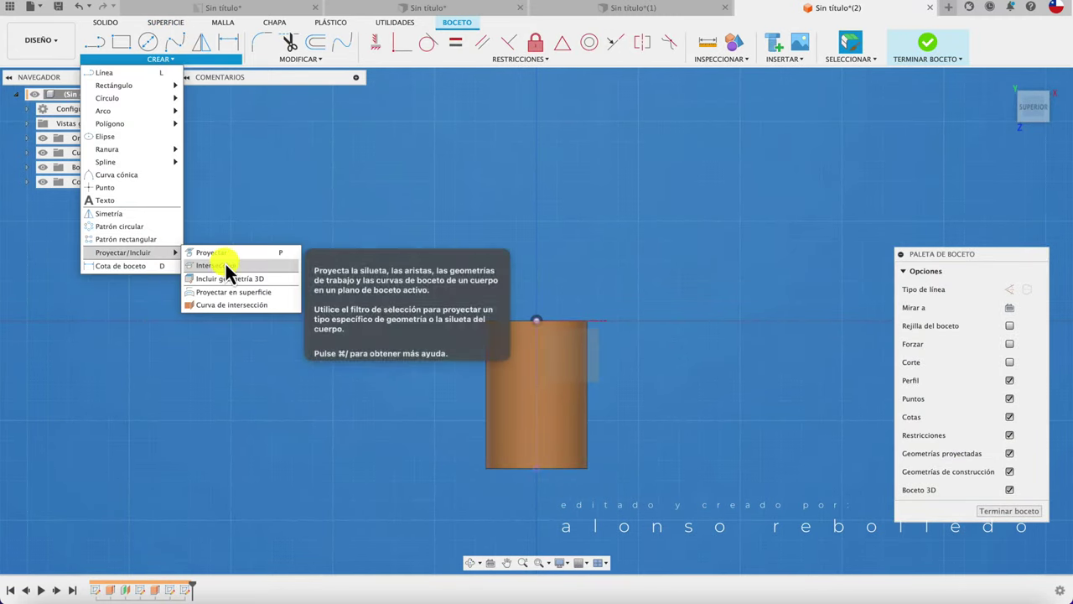
pyautogui.click(224, 265)
pyautogui.click(521, 406)
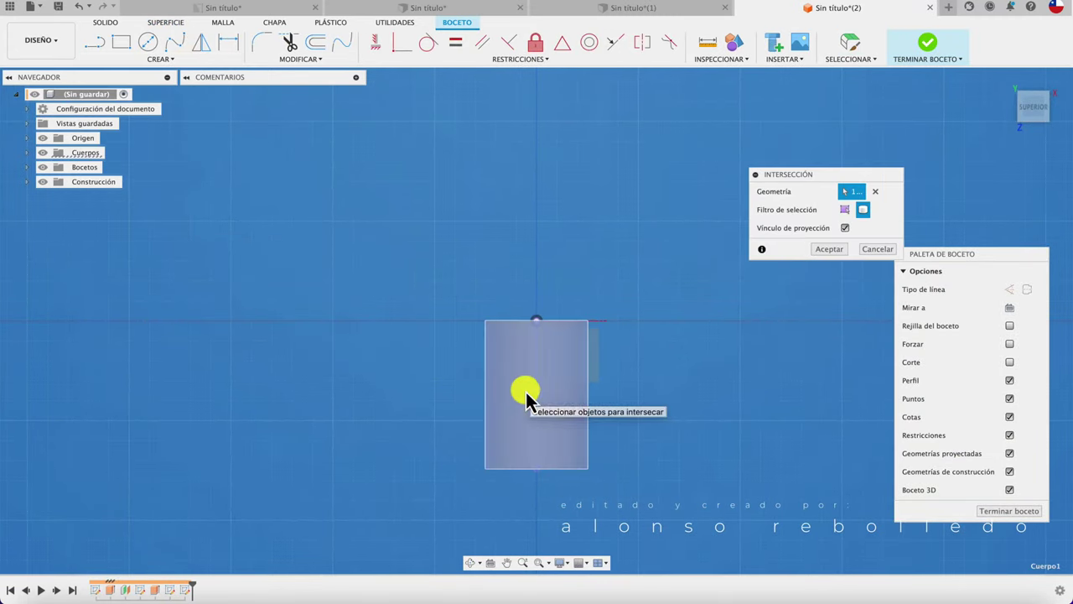
pyautogui.click(826, 252)
# Inspect the tube intersection line from the home, side and oblique views.
pyautogui.keyDown('shift'); pyautogui.moveTo(718, 288); pyautogui.dragTo(644, 395, button='middle'); pyautogui.keyUp('shift')
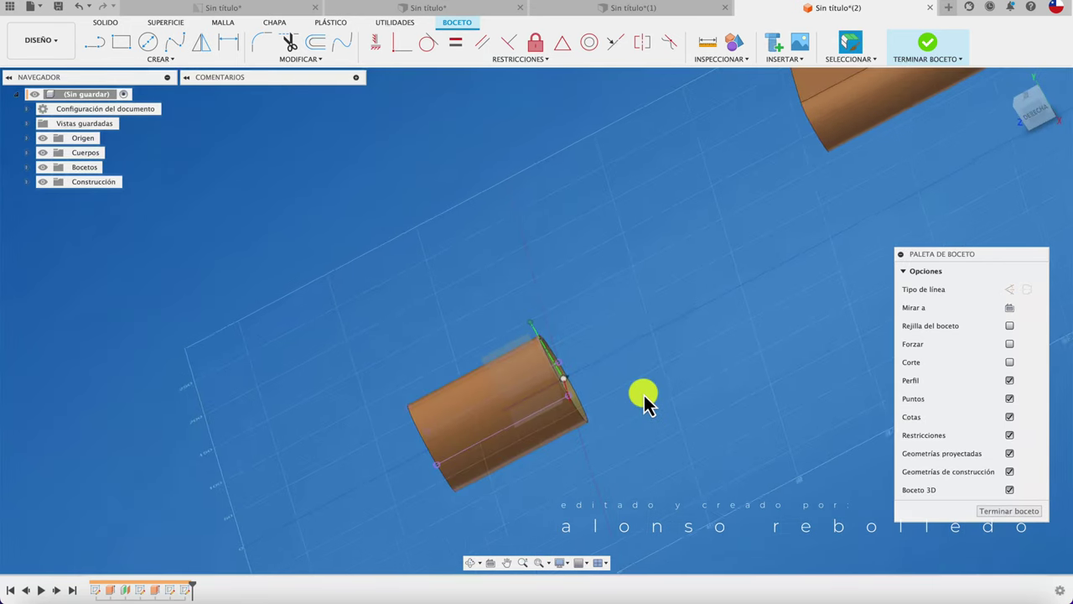
pyautogui.press('F6')
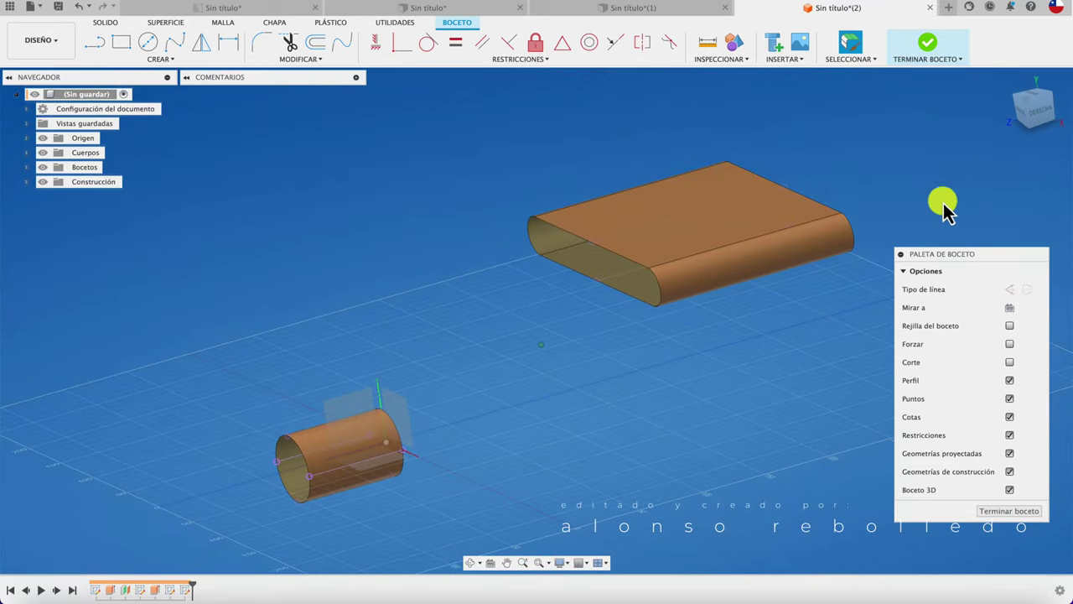
pyautogui.click(1044, 115)
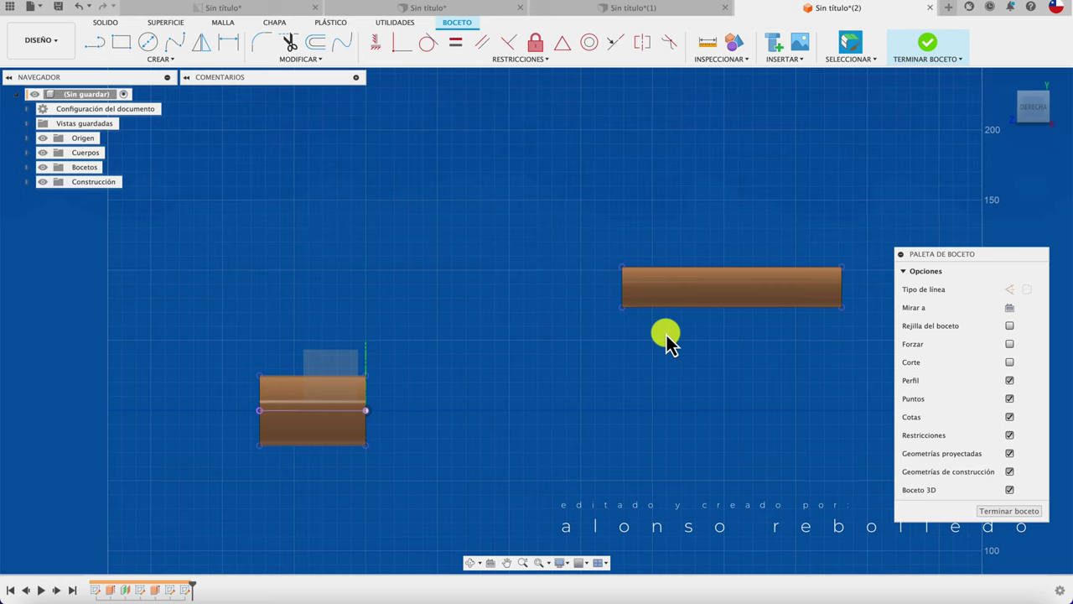
pyautogui.moveTo(667, 340)
pyautogui.keyDown('shift'); pyautogui.mouseDown(button='middle')
pyautogui.moveTo(666, 311)
pyautogui.moveTo(595, 347)
pyautogui.moveTo(579, 164)
pyautogui.mouseUp(button='middle'); pyautogui.keyUp('shift')
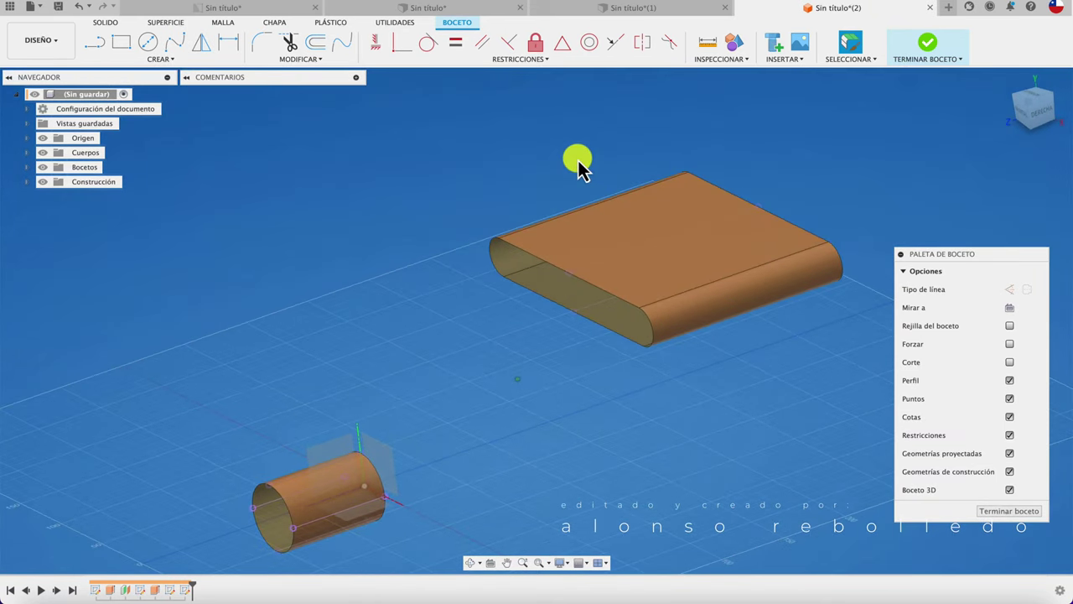
# Finish the sketch and add a midplane between the slab's top and bottom faces.
pyautogui.click(928, 49)
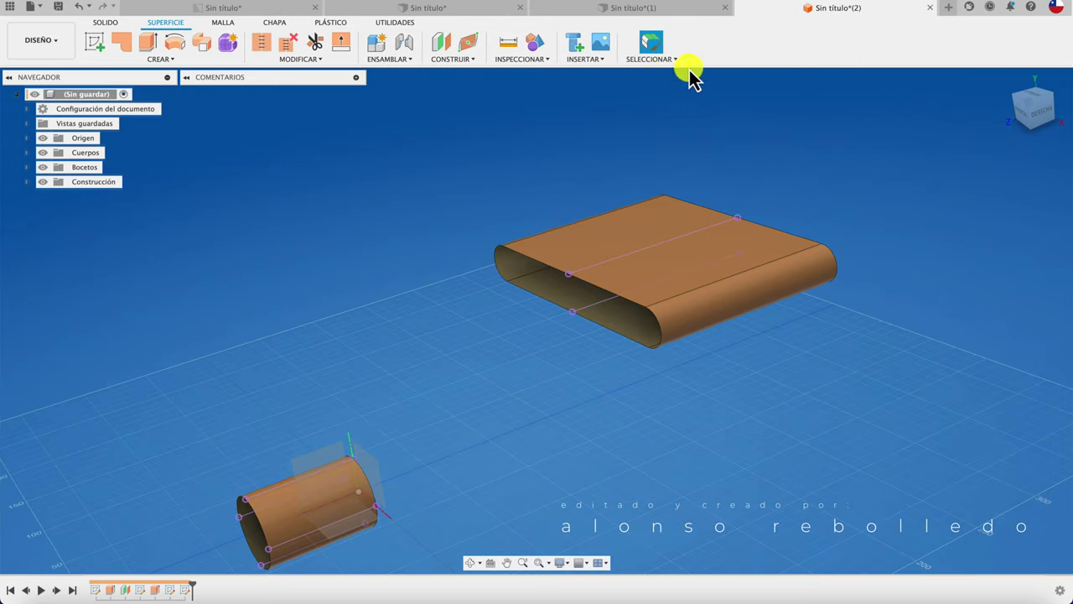
pyautogui.click(467, 59)
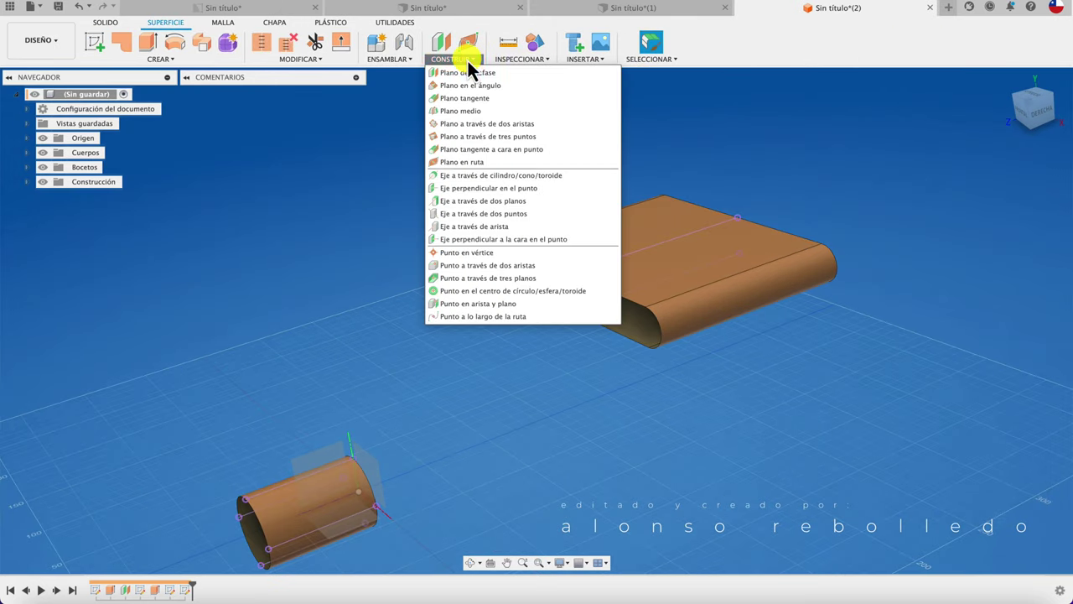
pyautogui.click(490, 115)
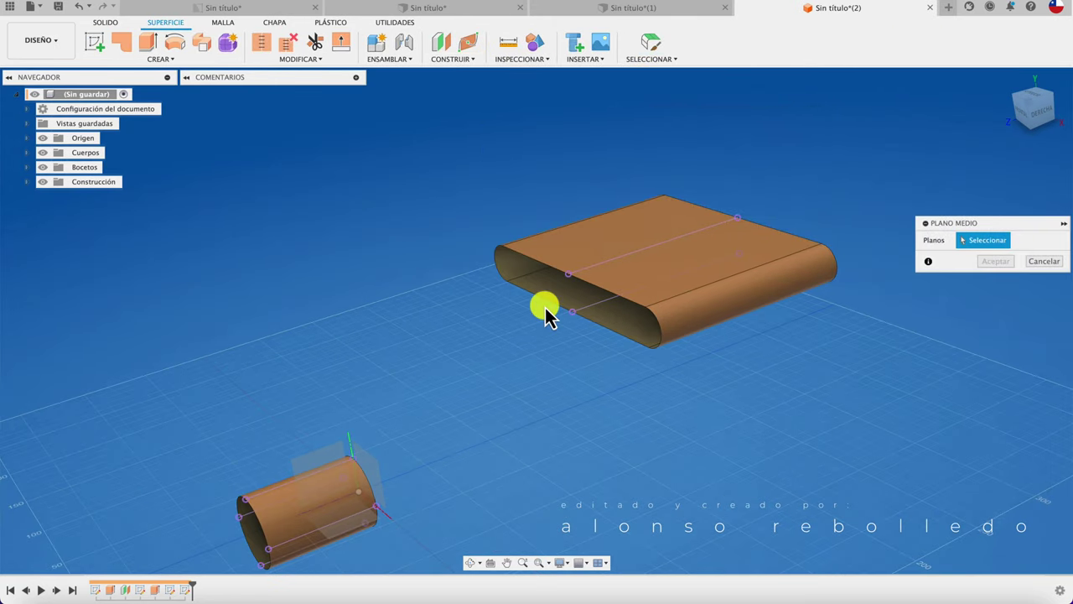
pyautogui.click(622, 282)
pyautogui.click(610, 302)
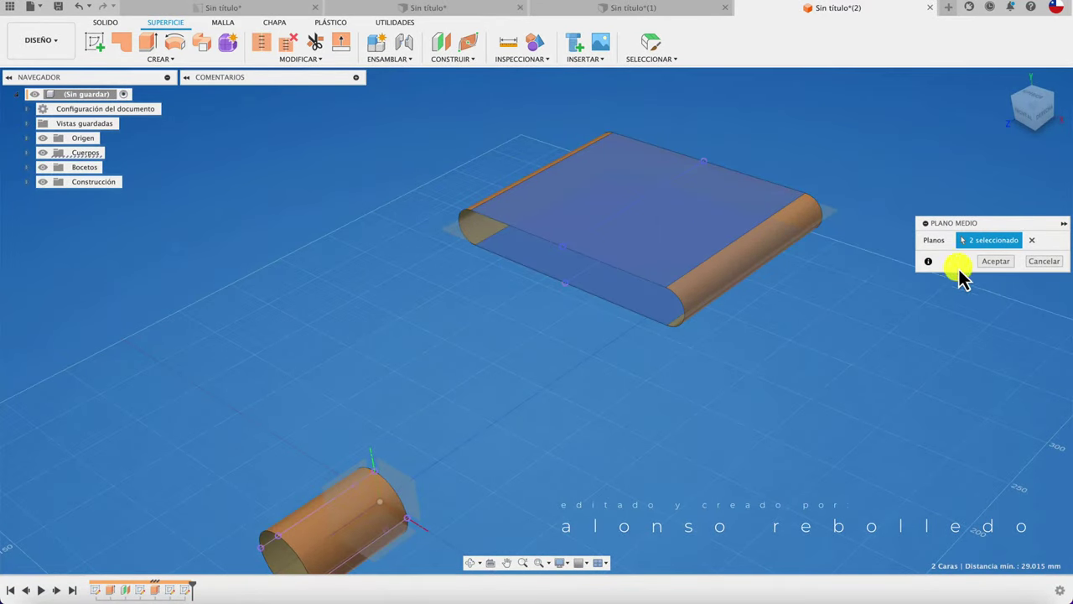
pyautogui.click(996, 261)
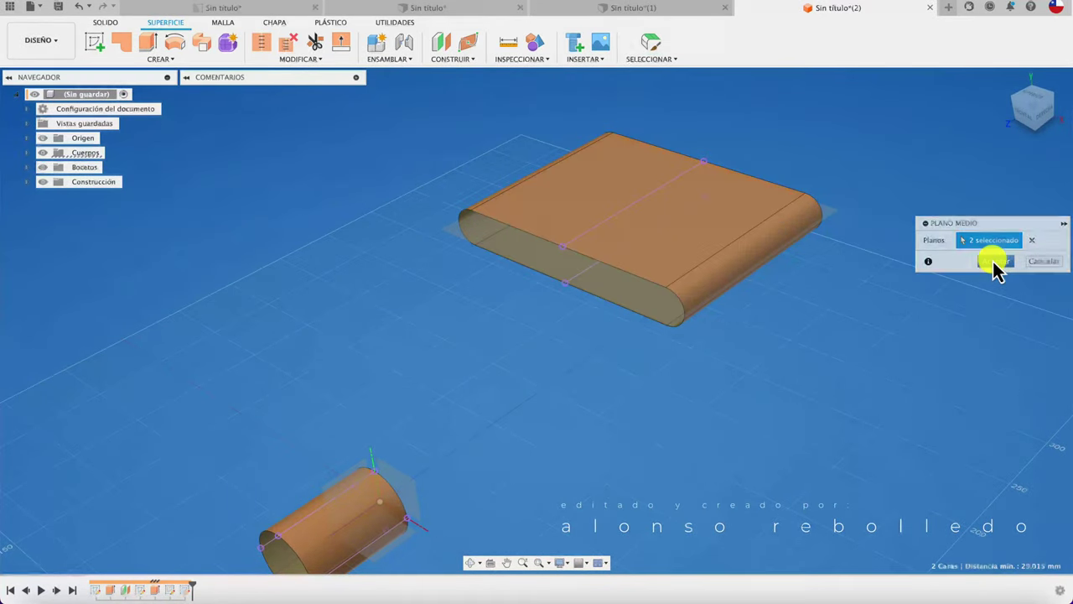
pyautogui.scroll(-3, 563, 359)
pyautogui.scroll(-3, 503, 332)
pyautogui.scroll(2, 463, 309)
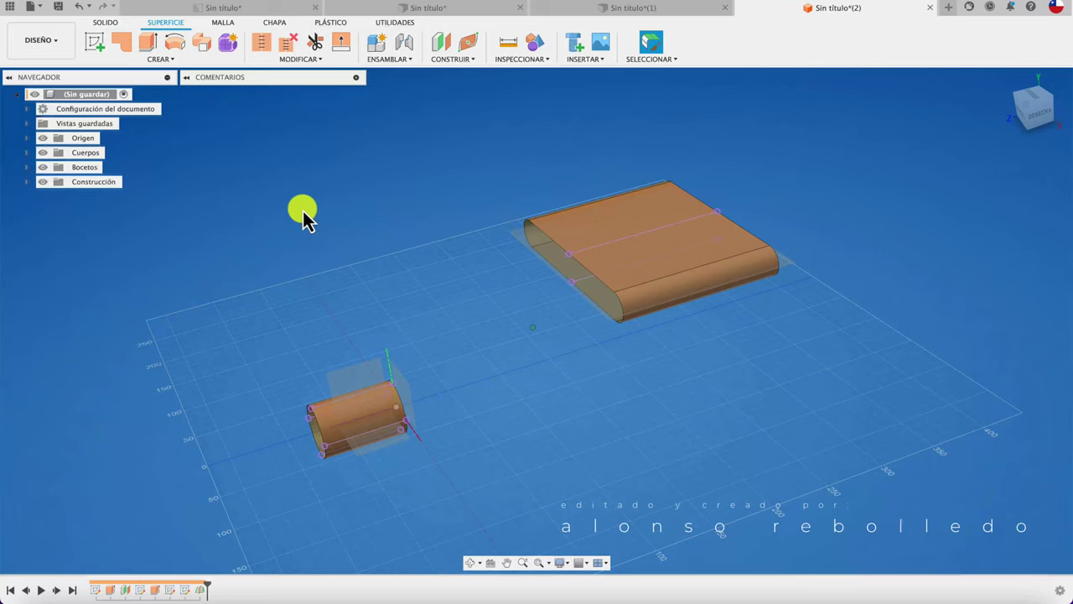
# Sketch on the midplane and project the flat slab body's intersection outline into it.
pyautogui.click(108, 55)
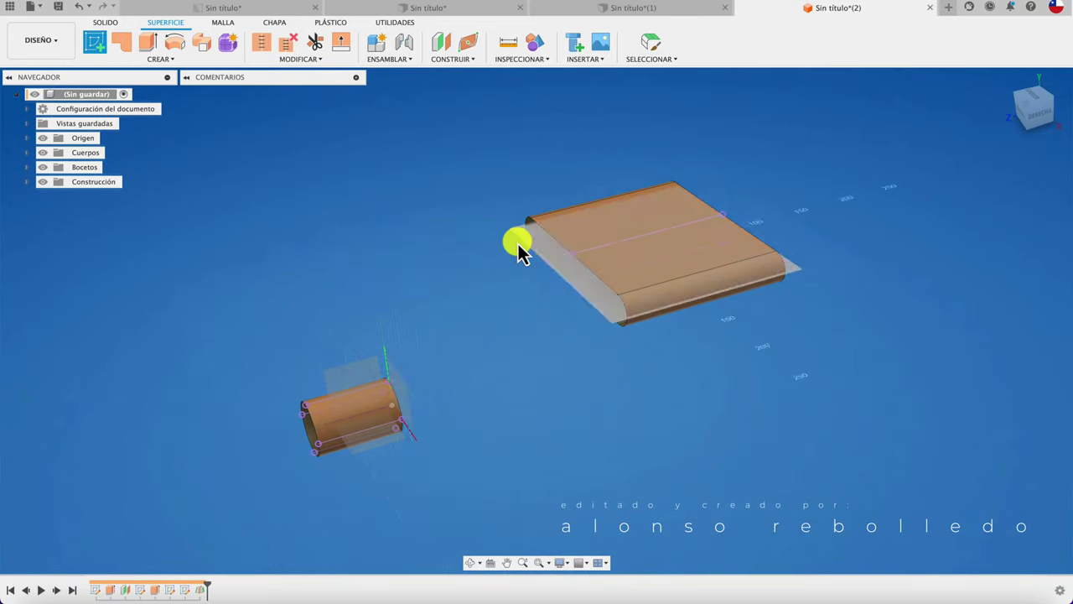
pyautogui.click(520, 237)
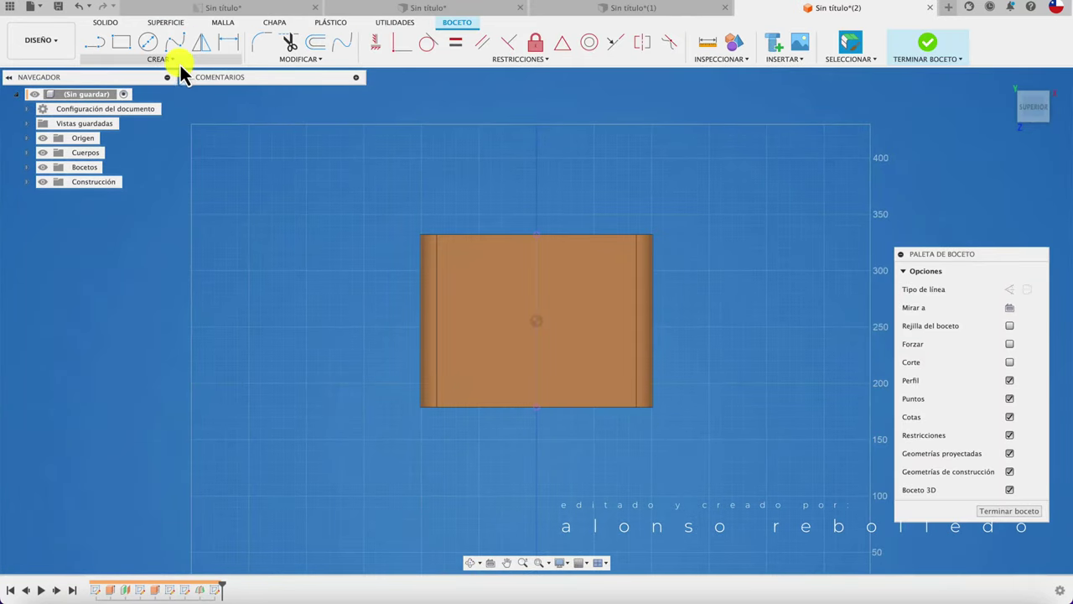
pyautogui.click(179, 60)
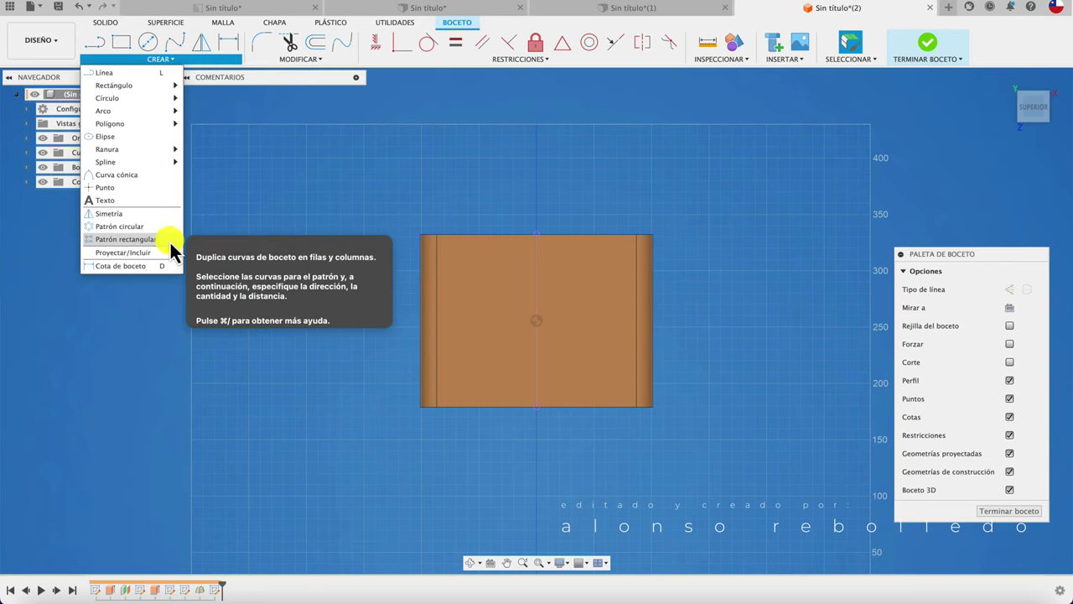
pyautogui.moveTo(126, 253)
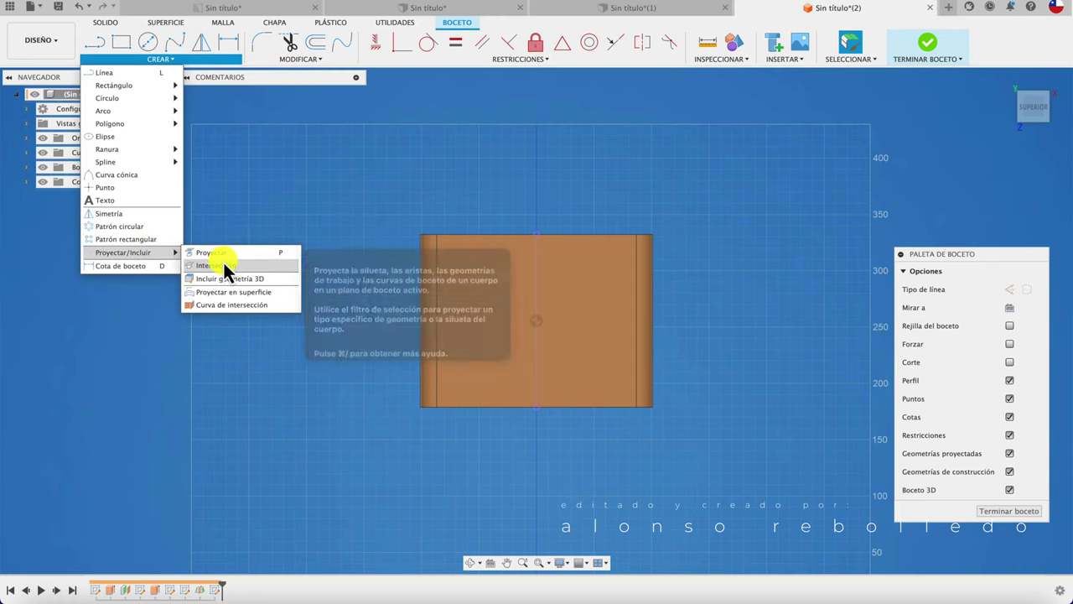
pyautogui.click(223, 265)
pyautogui.click(434, 282)
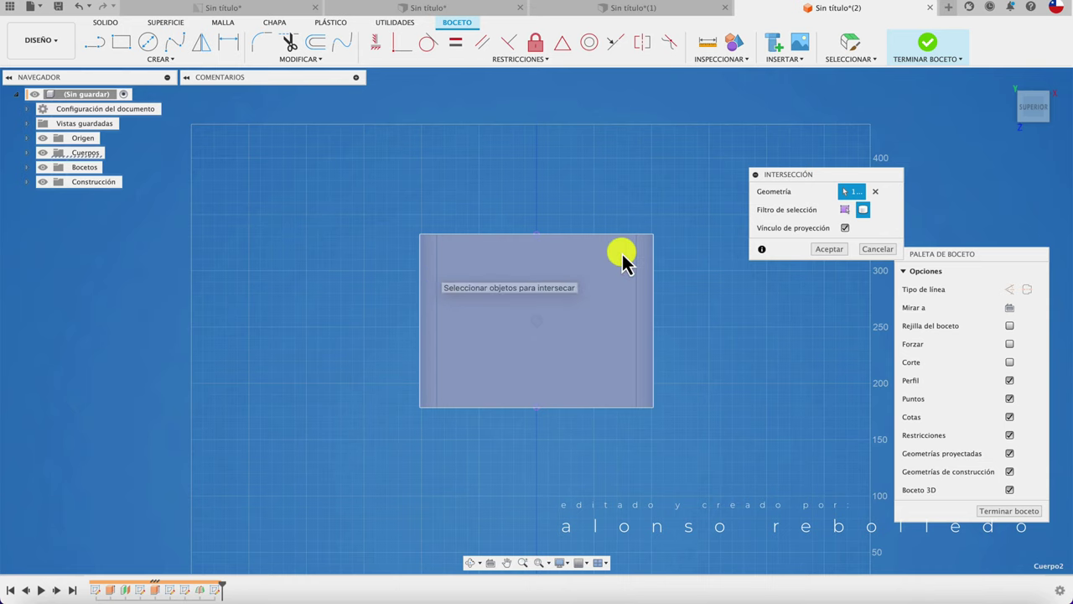
pyautogui.click(825, 256)
pyautogui.moveTo(706, 263)
pyautogui.keyDown('shift'); pyautogui.mouseDown(button='middle')
pyautogui.moveTo(618, 390)
pyautogui.moveTo(587, 408)
pyautogui.moveTo(510, 386)
pyautogui.moveTo(515, 352)
pyautogui.mouseUp(button='middle'); pyautogui.keyUp('shift')
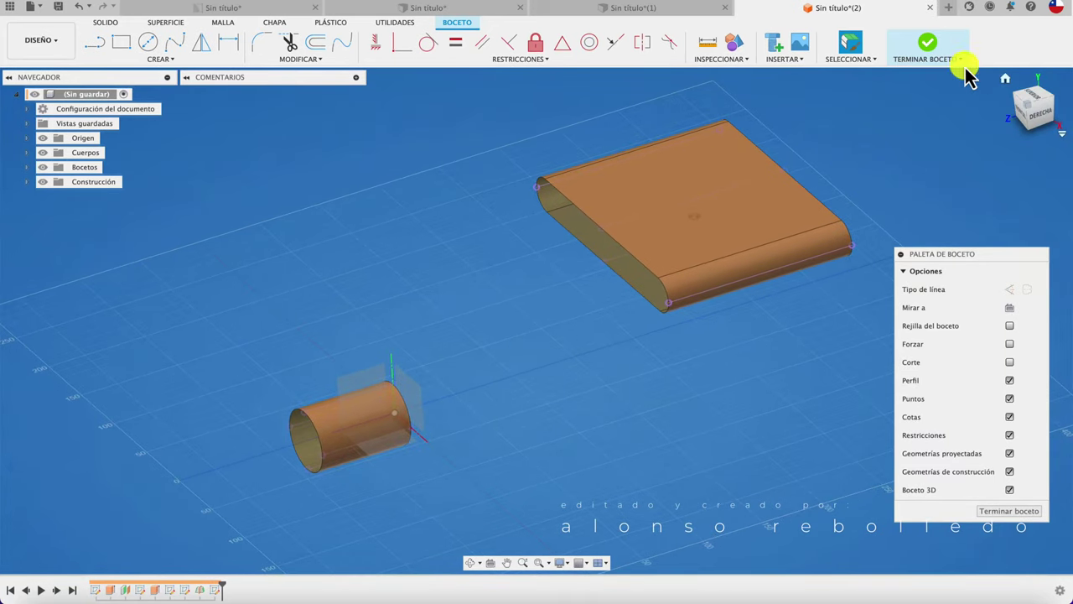
# Draw three blend curves linking cylinder edges to the slab's lower, upper and middle lines.
pyautogui.keyDown('shift'); pyautogui.moveTo(372, 227); pyautogui.dragTo(360, 201, button='middle'); pyautogui.keyUp('shift')
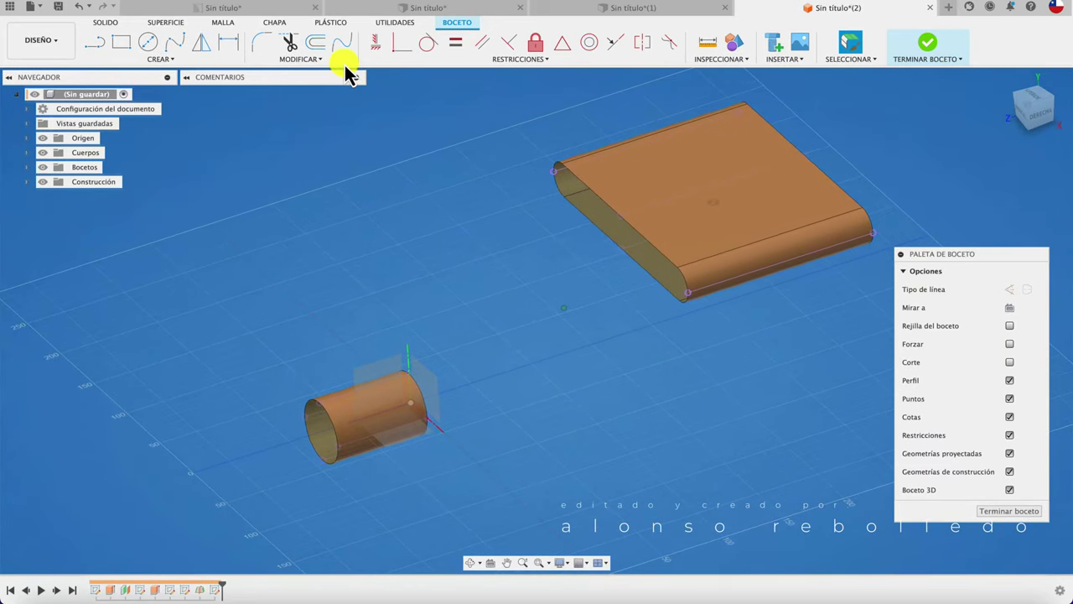
pyautogui.click(343, 42)
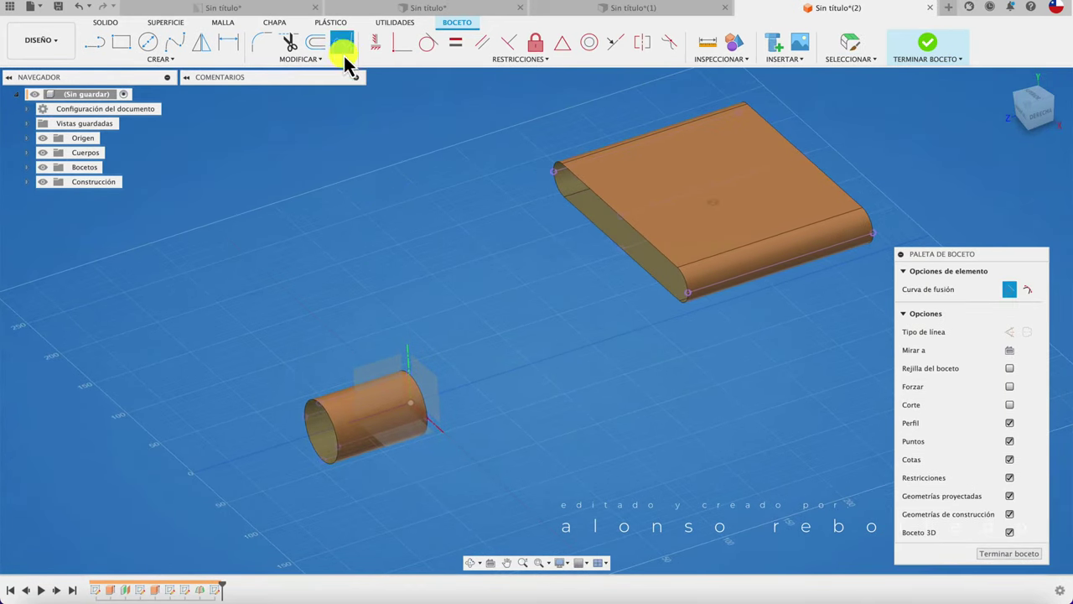
pyautogui.click(392, 430)
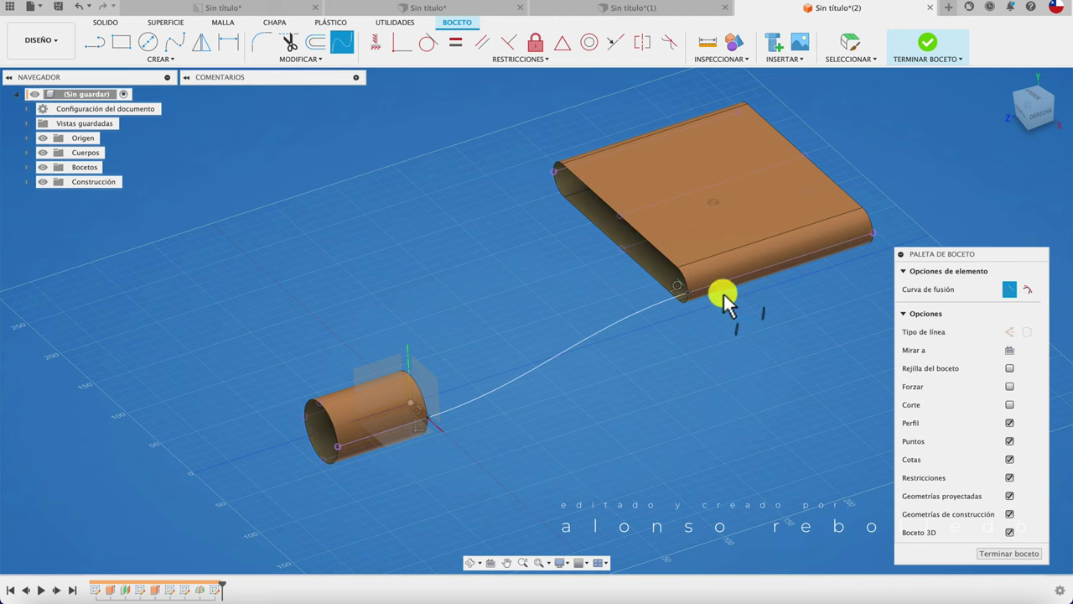
pyautogui.moveTo(723, 295)
pyautogui.keyDown('shift'); pyautogui.mouseDown(button='middle')
pyautogui.moveTo(571, 376)
pyautogui.moveTo(321, 425)
pyautogui.mouseUp(button='middle'); pyautogui.keyUp('shift')
pyautogui.click(321, 423)
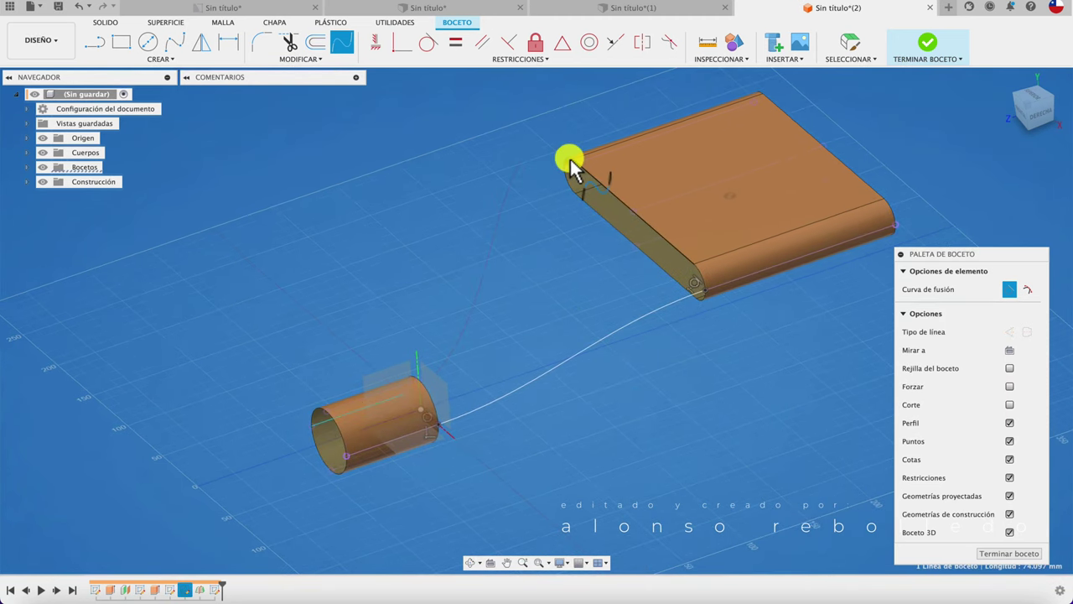
pyautogui.click(576, 162)
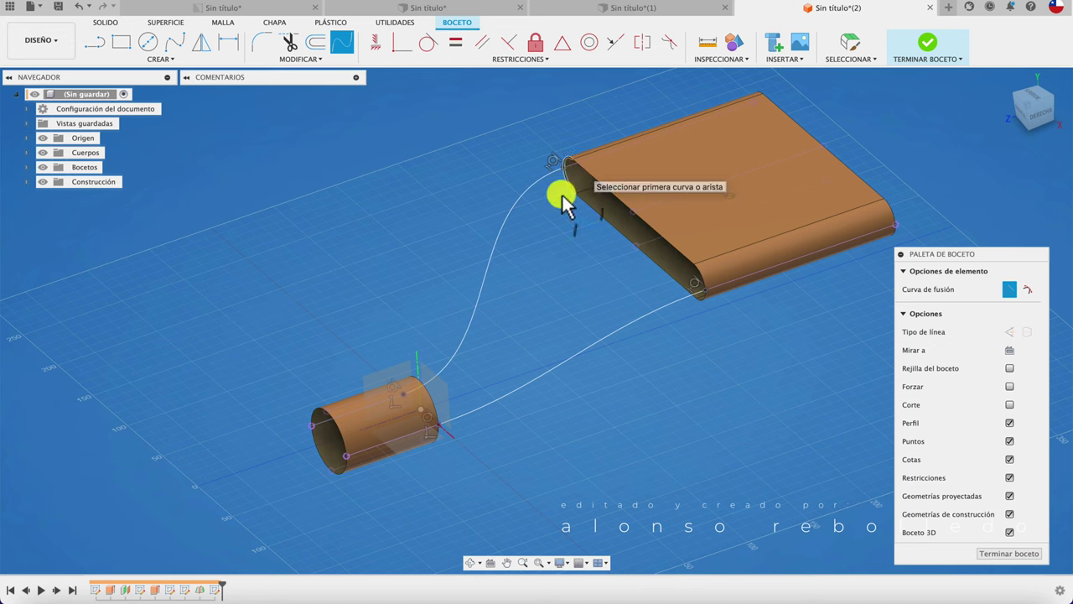
pyautogui.click(373, 398)
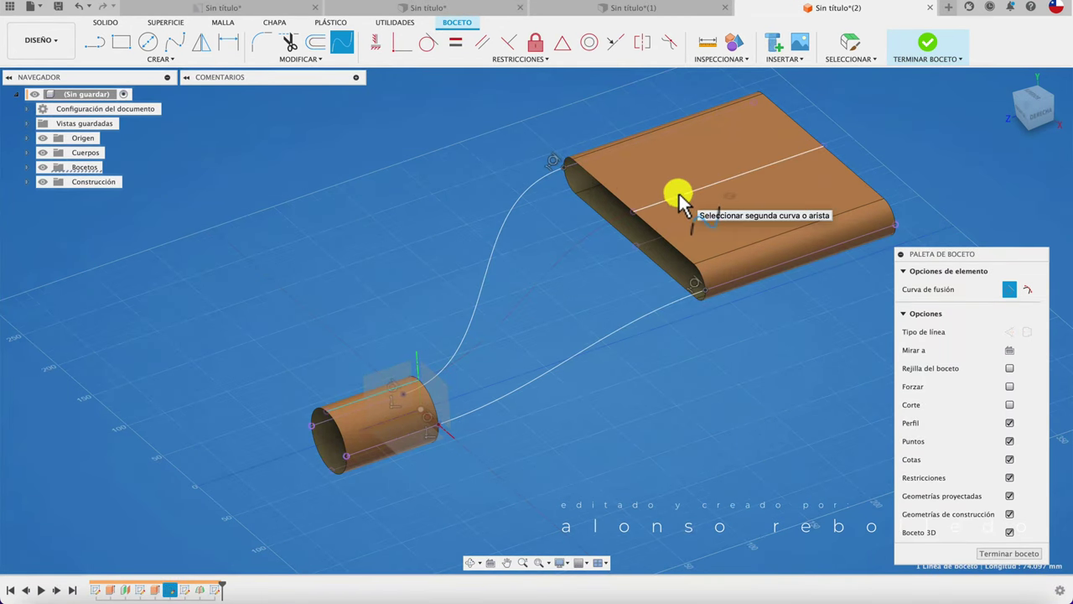
pyautogui.click(677, 199)
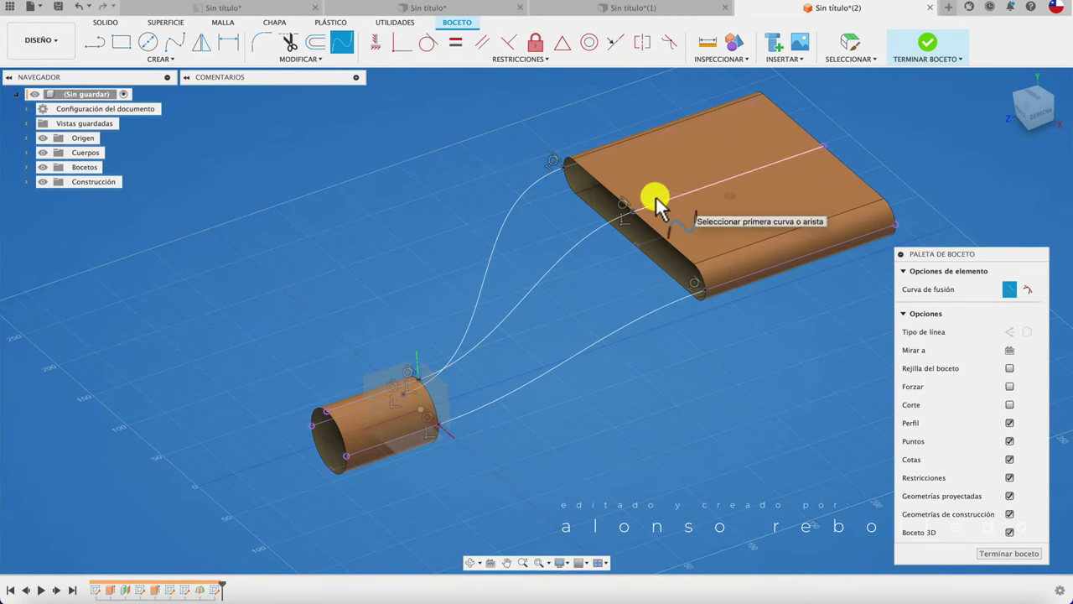
# Add a fourth blend curve from the cylinder's top line to a slab line.
pyautogui.click(342, 49)
pyautogui.moveTo(400, 299)
pyautogui.keyDown('shift'); pyautogui.mouseDown(button='middle')
pyautogui.moveTo(410, 340)
pyautogui.moveTo(369, 375)
pyautogui.moveTo(381, 407)
pyautogui.moveTo(456, 360)
pyautogui.mouseUp(button='middle'); pyautogui.keyUp('shift')
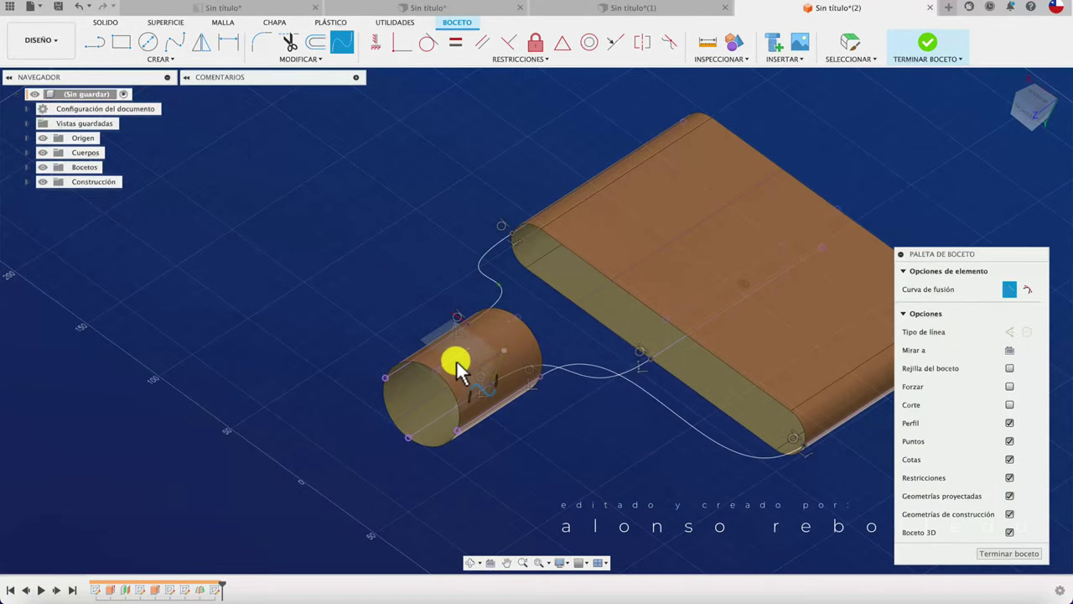
pyautogui.click(469, 342)
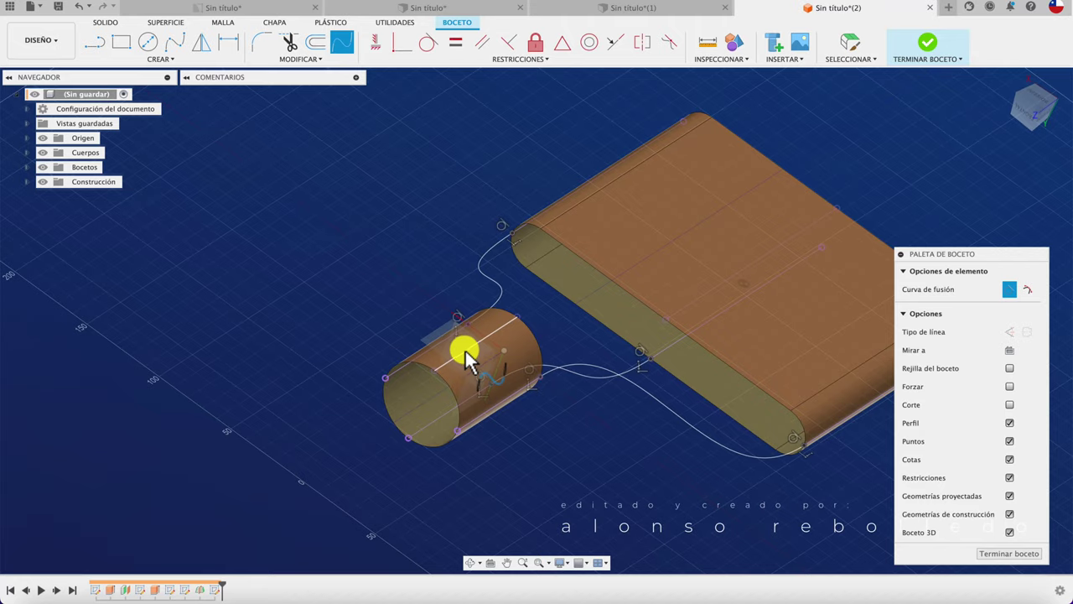
pyautogui.click(704, 298)
pyautogui.keyDown('shift'); pyautogui.moveTo(650, 442); pyautogui.dragTo(904, 85, button='middle'); pyautogui.keyUp('shift')
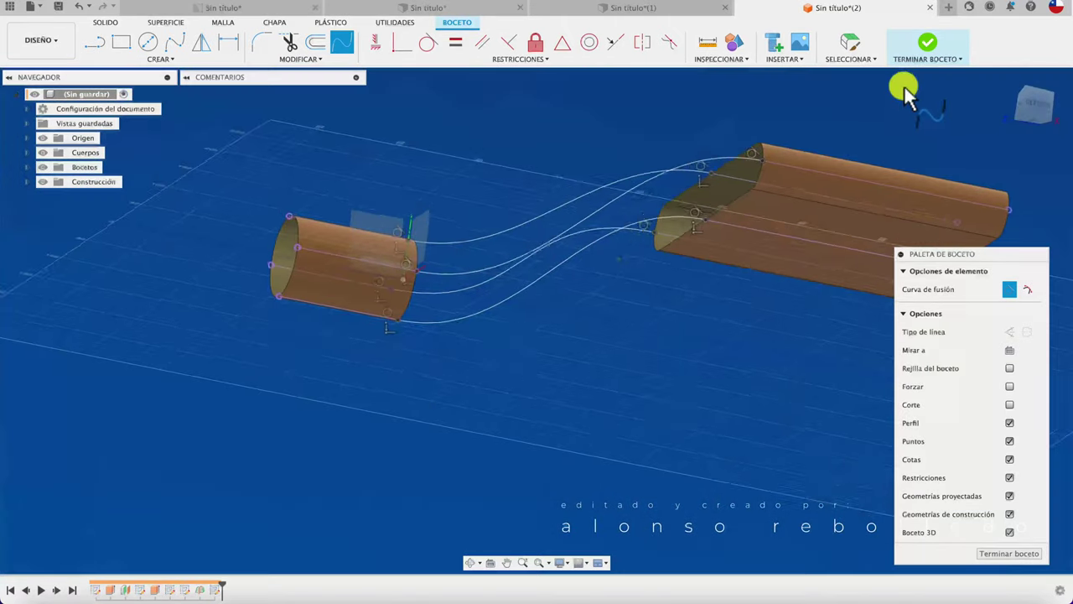
# Finish the blend-curve sketch and check the four S-curves from a side view.
pyautogui.click(926, 42)
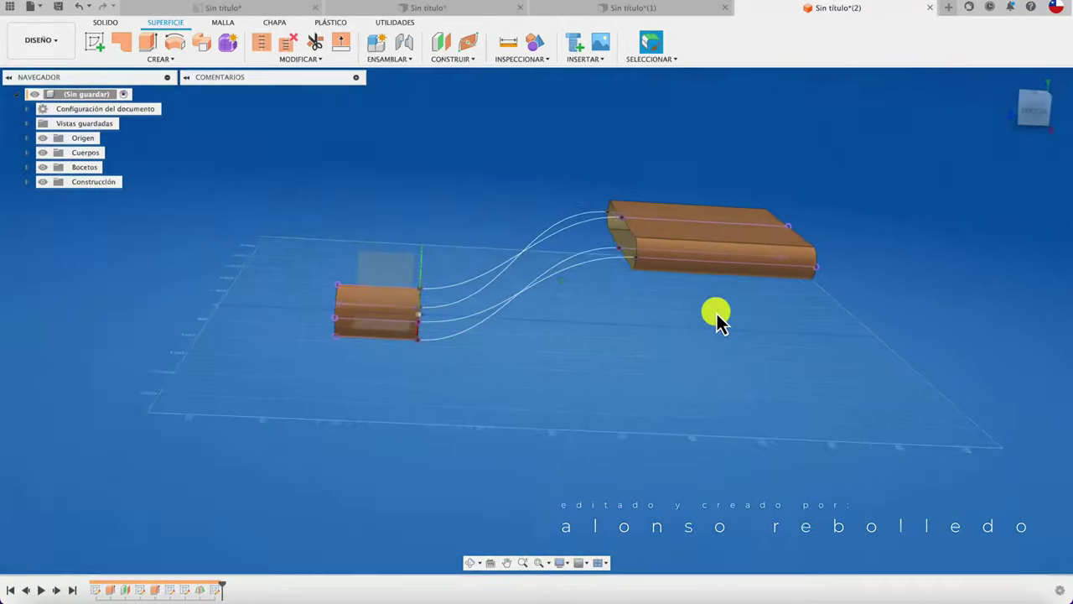
pyautogui.click(1033, 118)
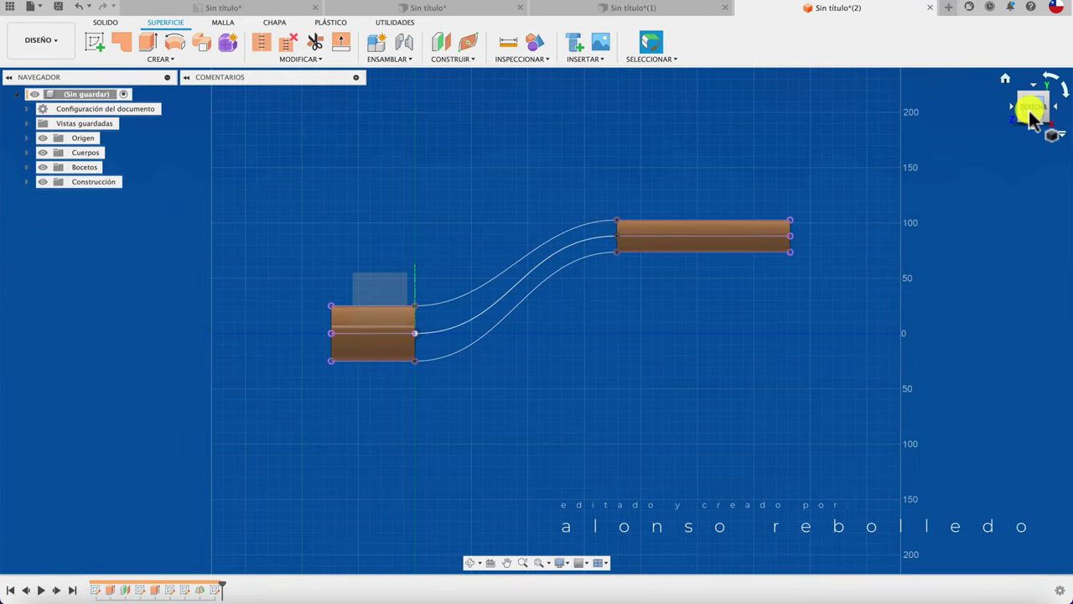
pyautogui.click(1032, 109)
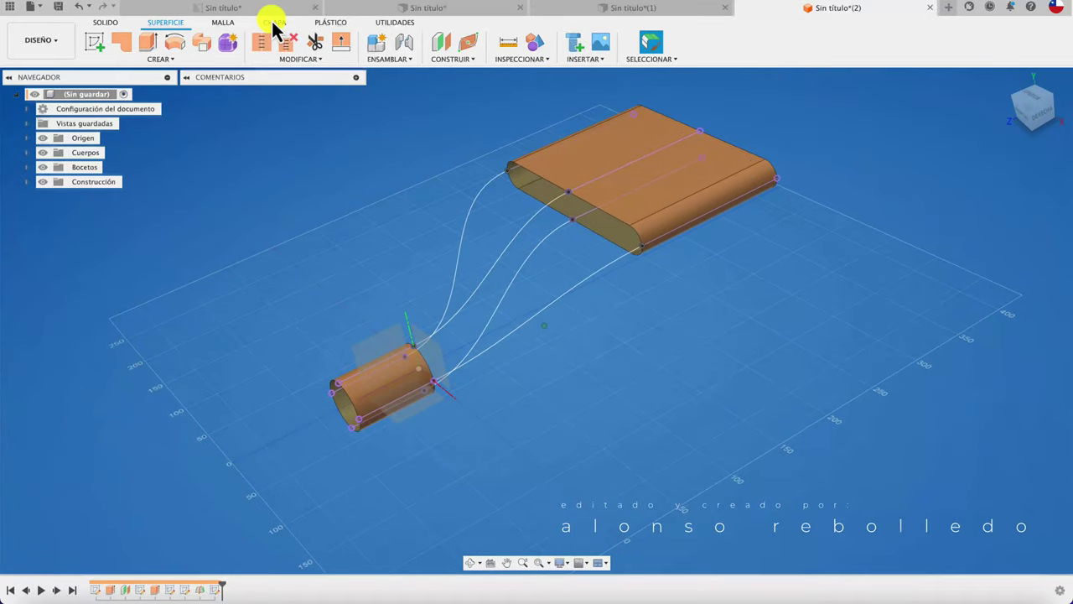
pyautogui.click(171, 57)
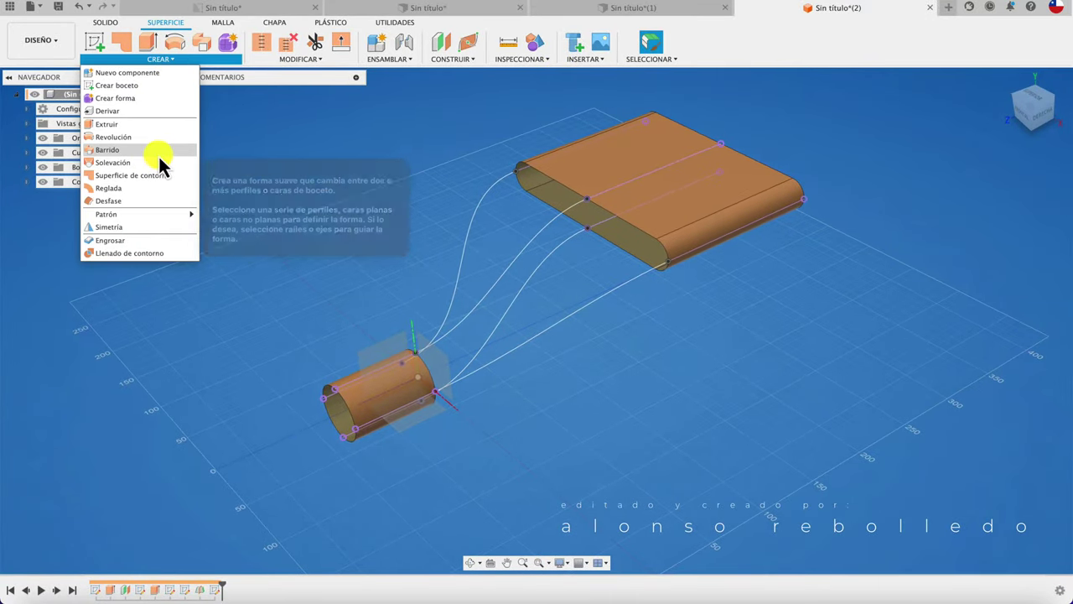
# Loft from the round tube's end loop (Profile 1) to the slot's end loop (Profile 2).
pyautogui.click(152, 164)
pyautogui.keyDown('shift'); pyautogui.moveTo(292, 254); pyautogui.dragTo(425, 309, button='middle'); pyautogui.keyUp('shift')
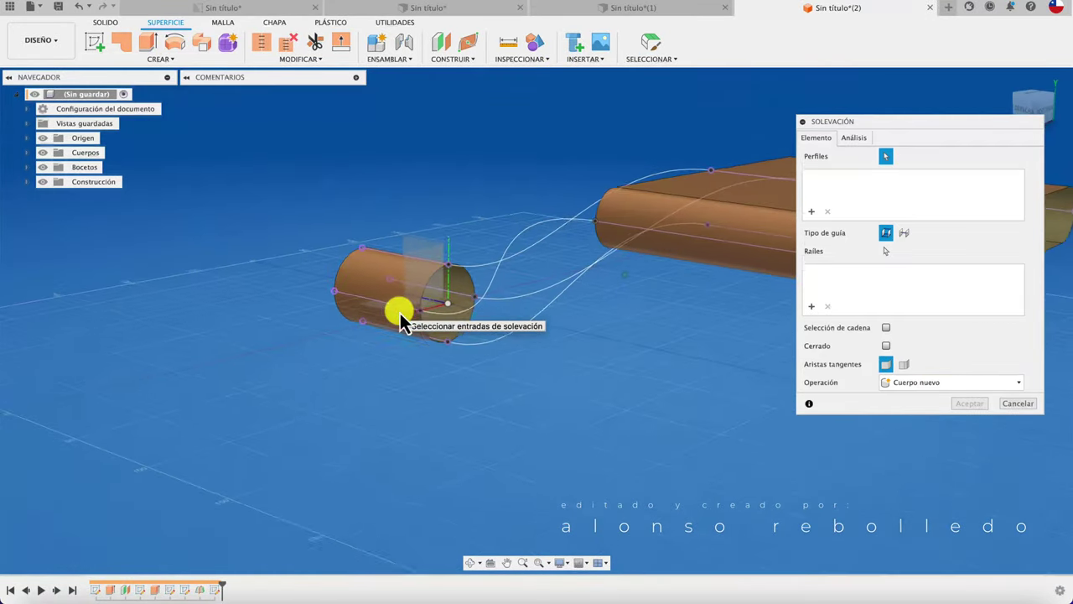
pyautogui.click(425, 308)
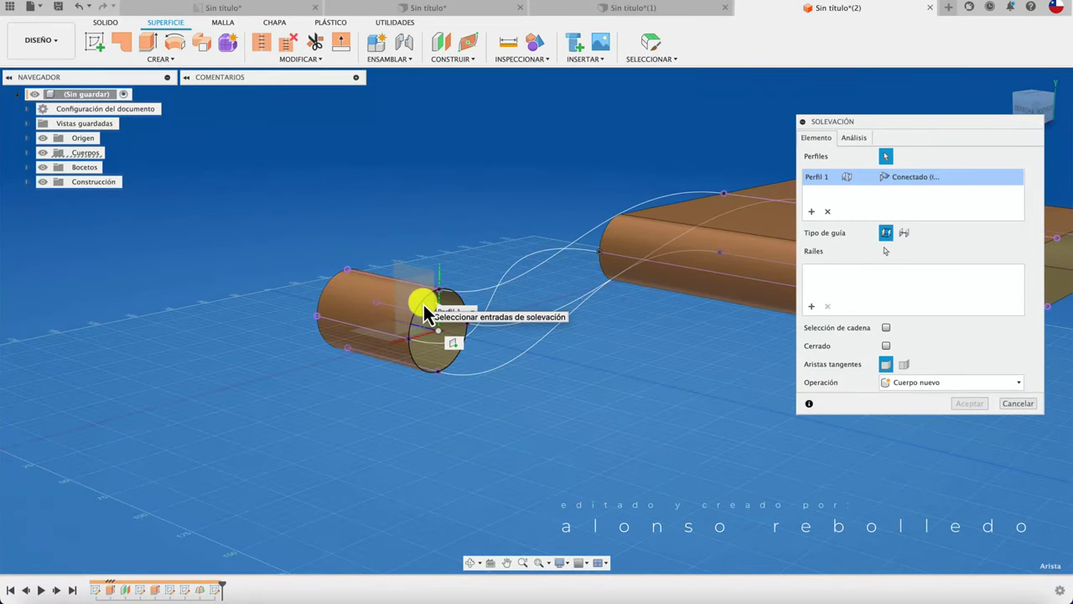
pyautogui.moveTo(423, 307)
pyautogui.keyDown('shift'); pyautogui.mouseDown(button='middle')
pyautogui.moveTo(680, 216)
pyautogui.moveTo(671, 257)
pyautogui.mouseUp(button='middle'); pyautogui.keyUp('shift')
pyautogui.click(681, 214)
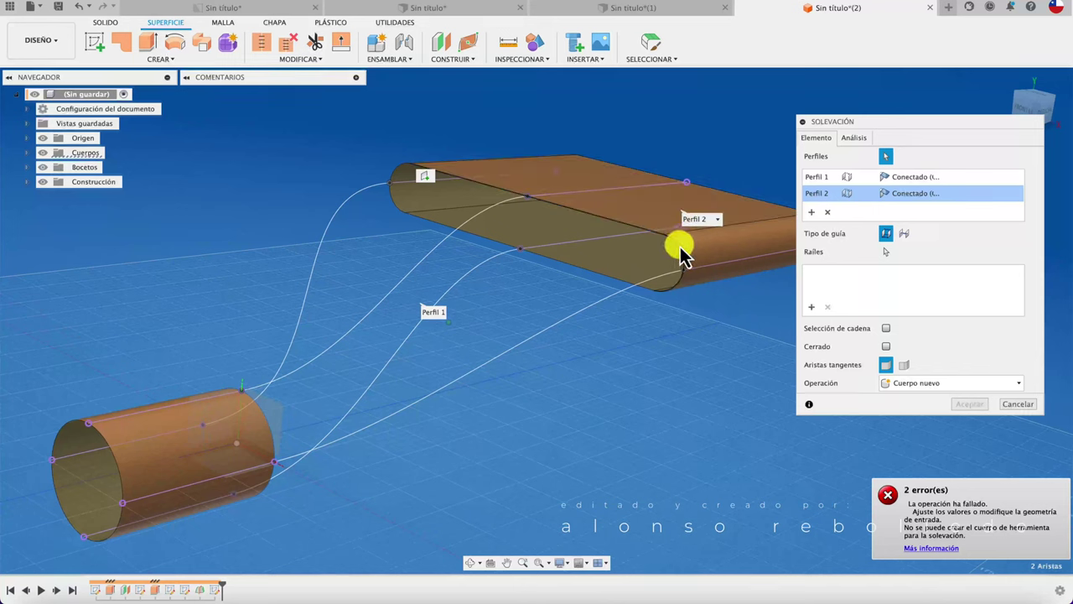
pyautogui.click(607, 280)
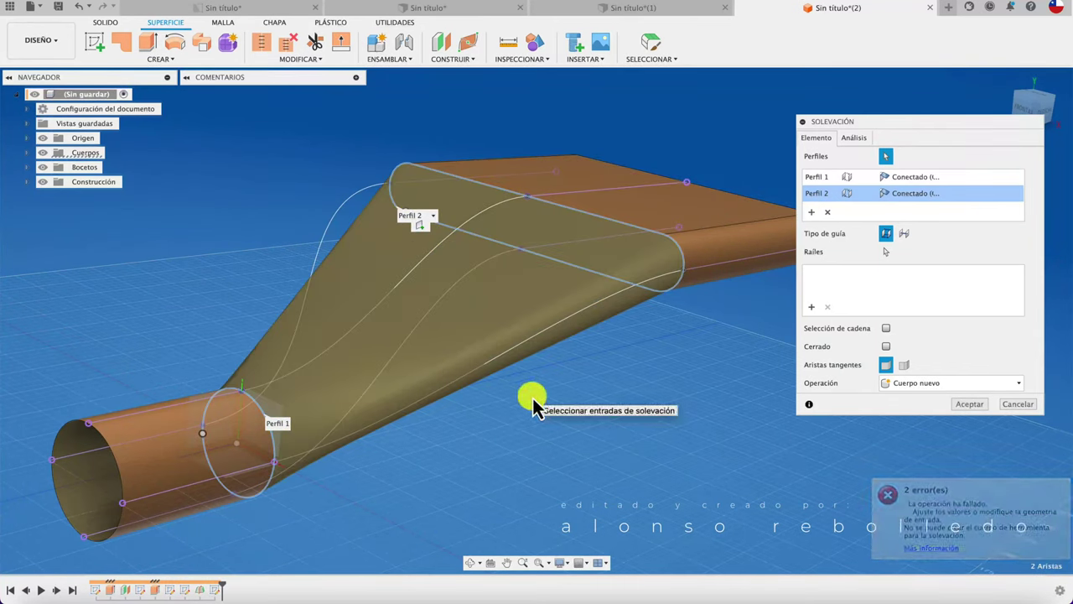
pyautogui.keyDown('shift'); pyautogui.hscroll(-5, 533, 398); pyautogui.keyUp('shift')
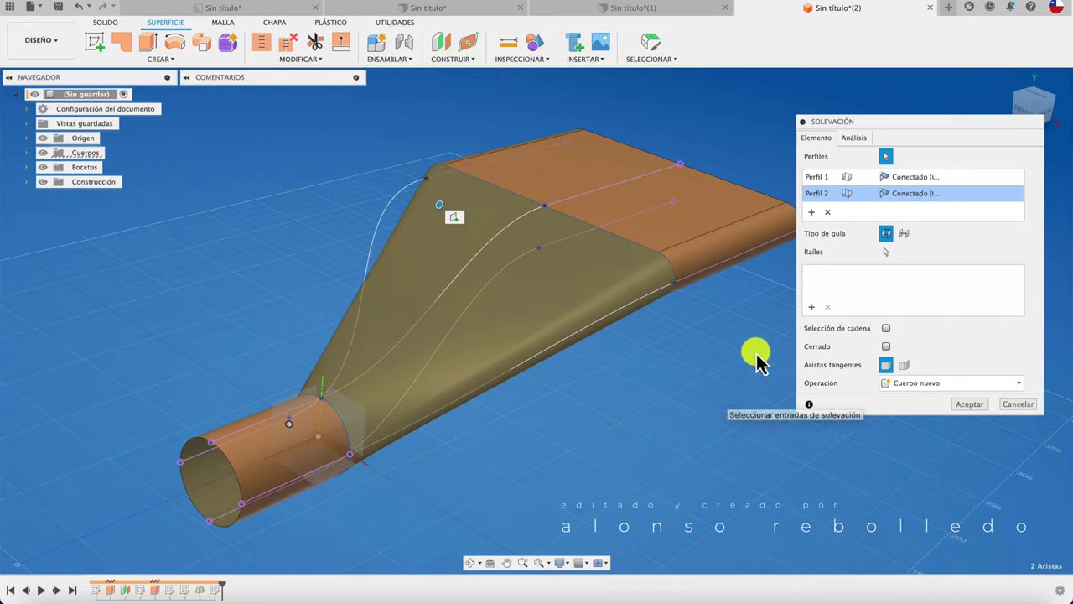
# Add four guide curves as Rails 1–4 and finish the S-shaped loft.
pyautogui.click(484, 250)
pyautogui.click(492, 281)
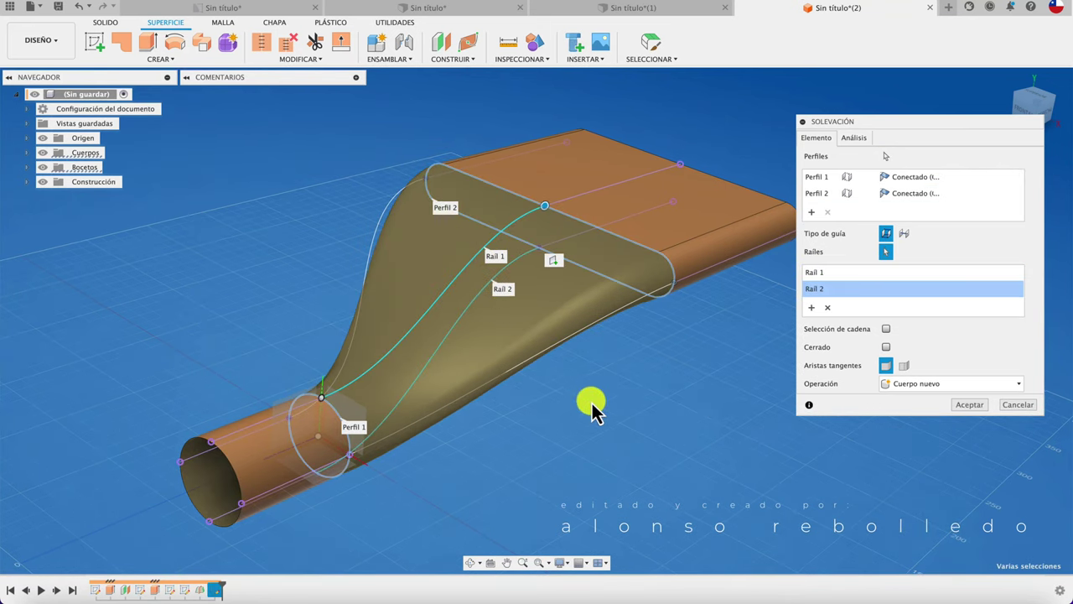
pyautogui.click(627, 315)
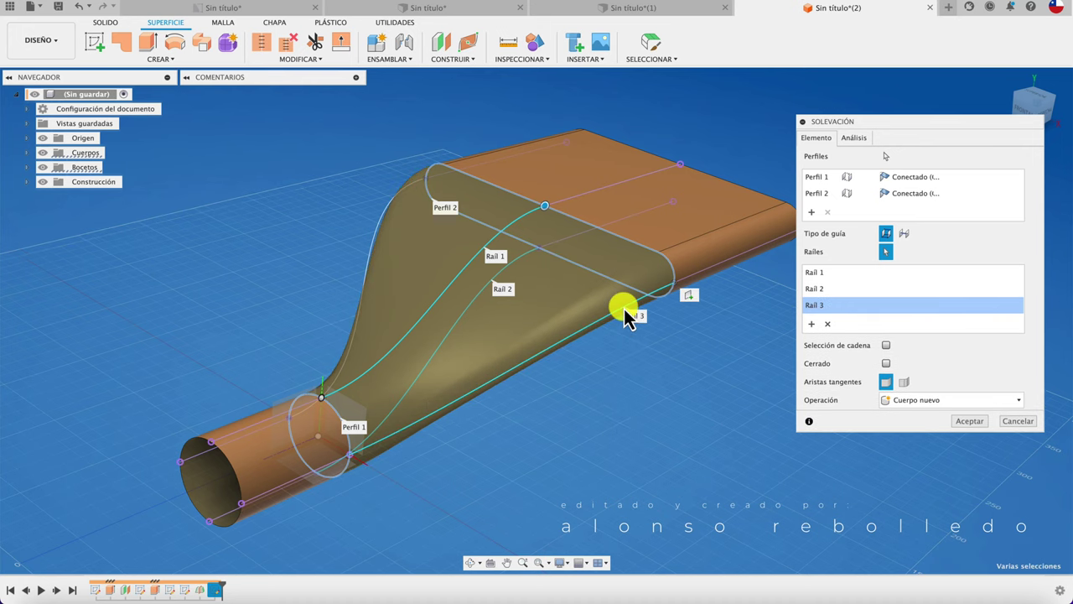
pyautogui.click(379, 243)
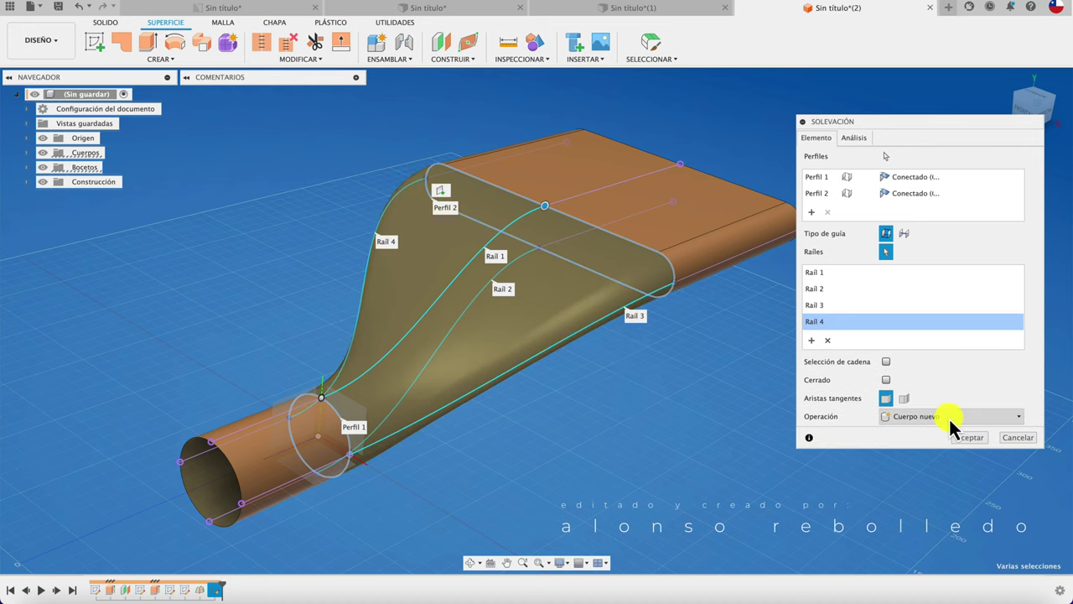
pyautogui.click(962, 437)
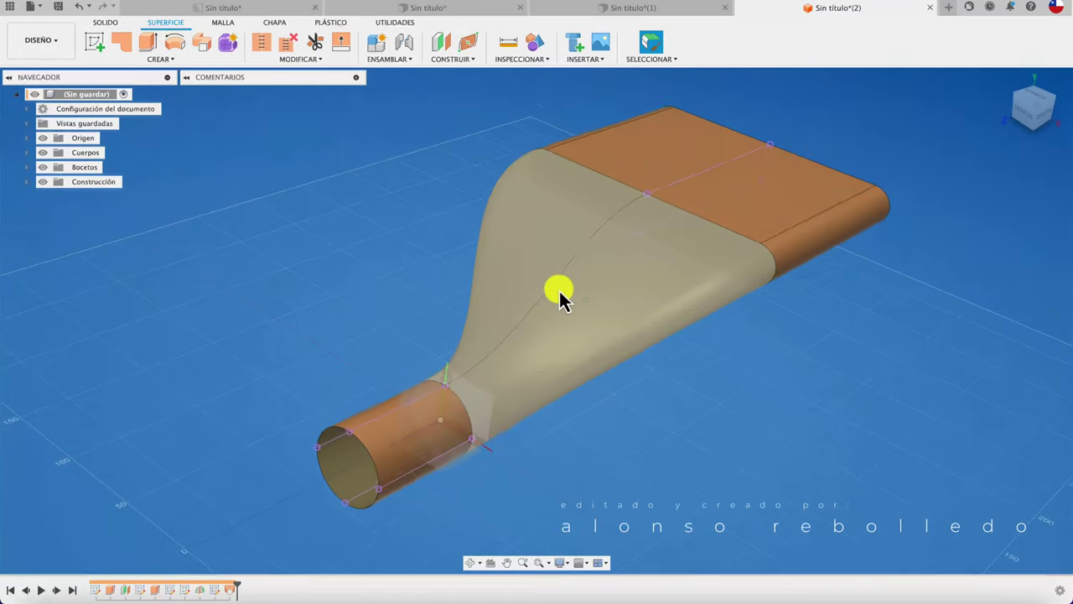
# Stitch bodies Cuerpo1–3 with 0.10 mm tolerance into one body, Cuerpo4.
pyautogui.click(27, 153)
pyautogui.click(101, 167)
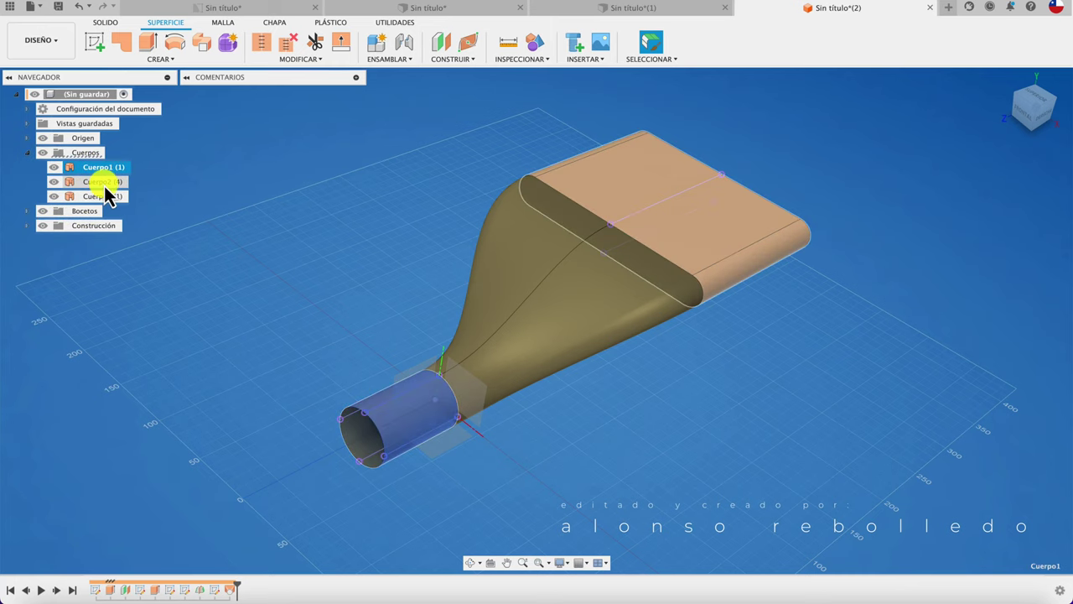
pyautogui.click(104, 186)
pyautogui.click(104, 196)
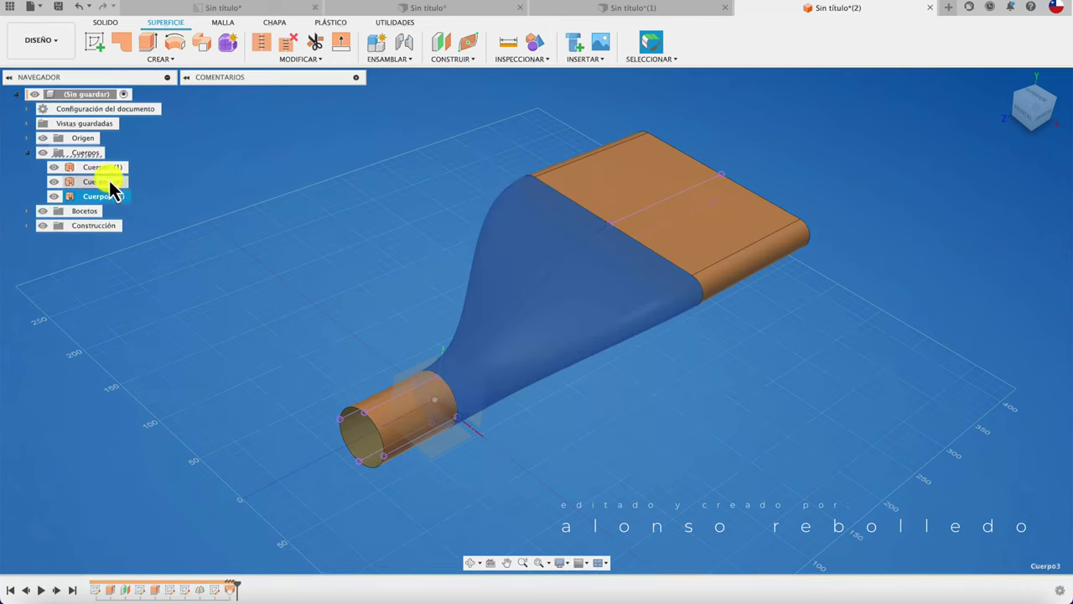
pyautogui.keyDown('shift'); pyautogui.click(105, 168); pyautogui.keyUp('shift')
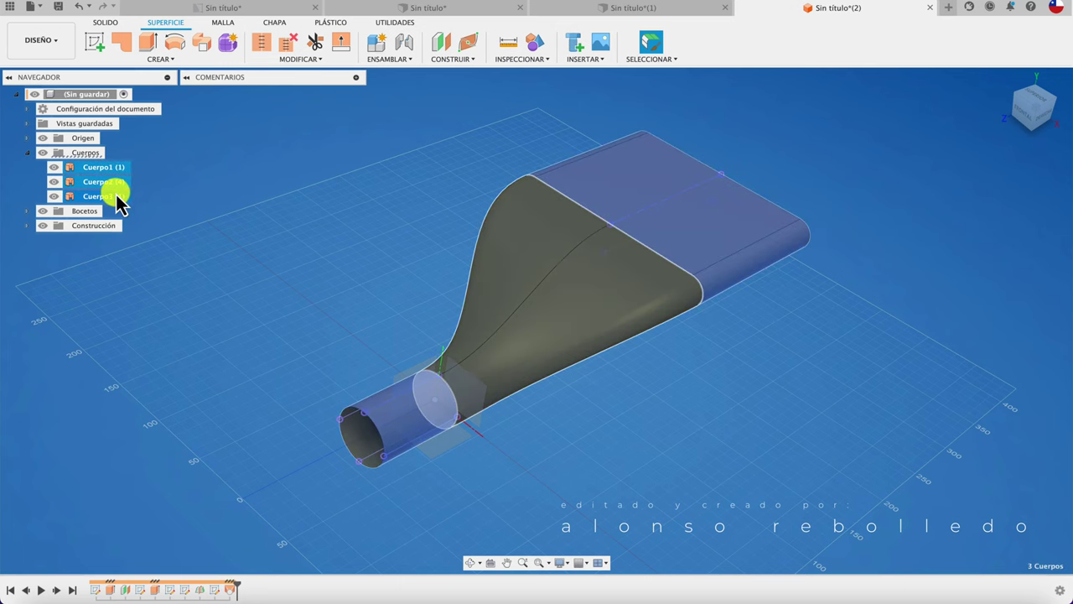
pyautogui.click(262, 42)
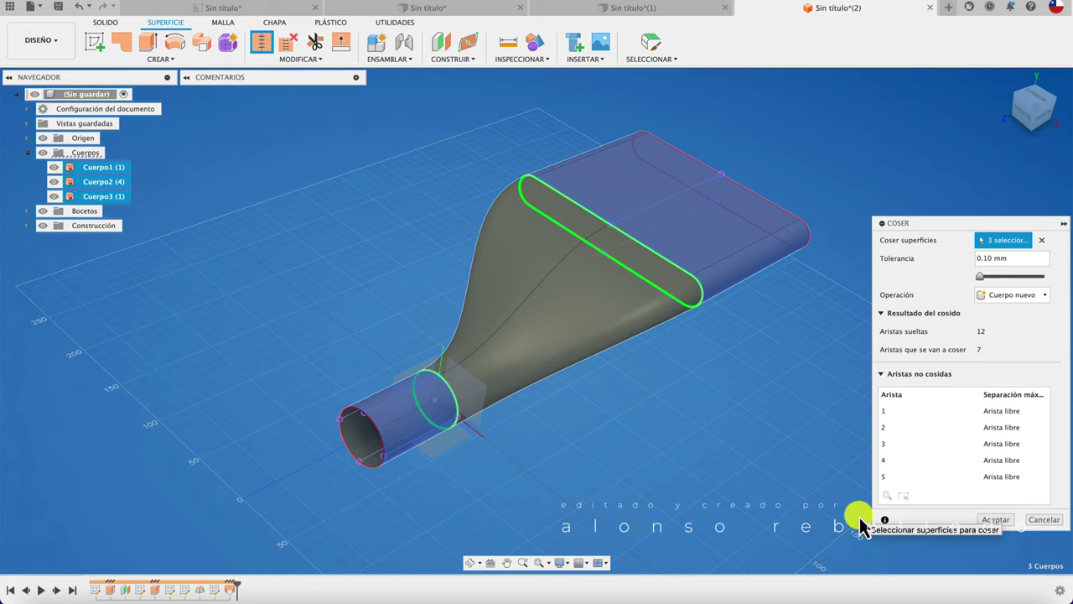
pyautogui.click(1006, 523)
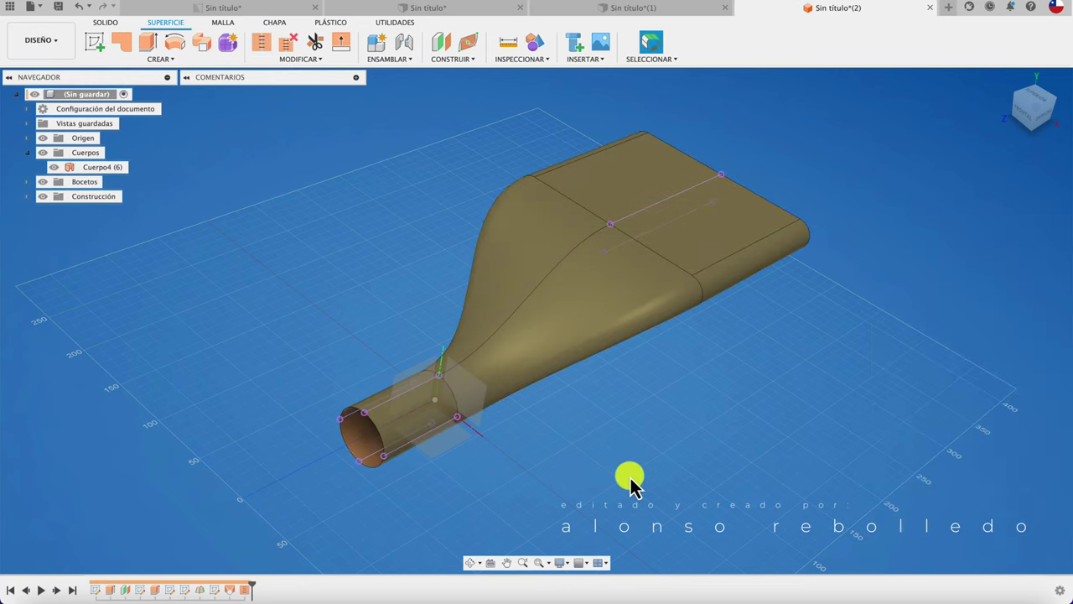
pyautogui.keyDown('shift'); pyautogui.moveTo(444, 400); pyautogui.dragTo(420, 367, button='middle'); pyautogui.keyUp('shift')
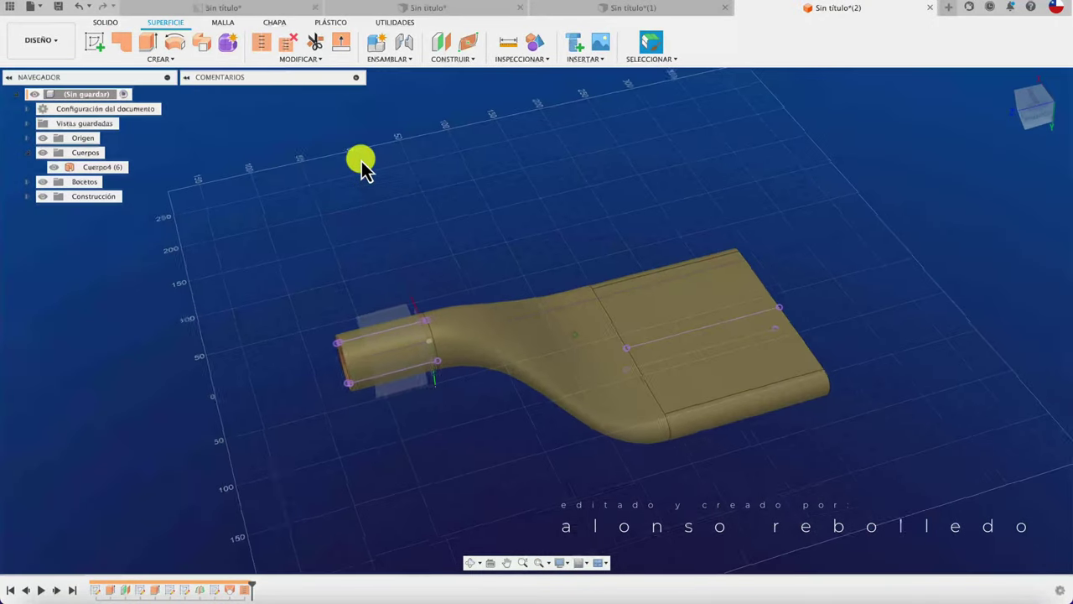
# Thicken the tube, loft and slot faces by -3 mm into new solid body Cuerpo5.
pyautogui.click(190, 58)
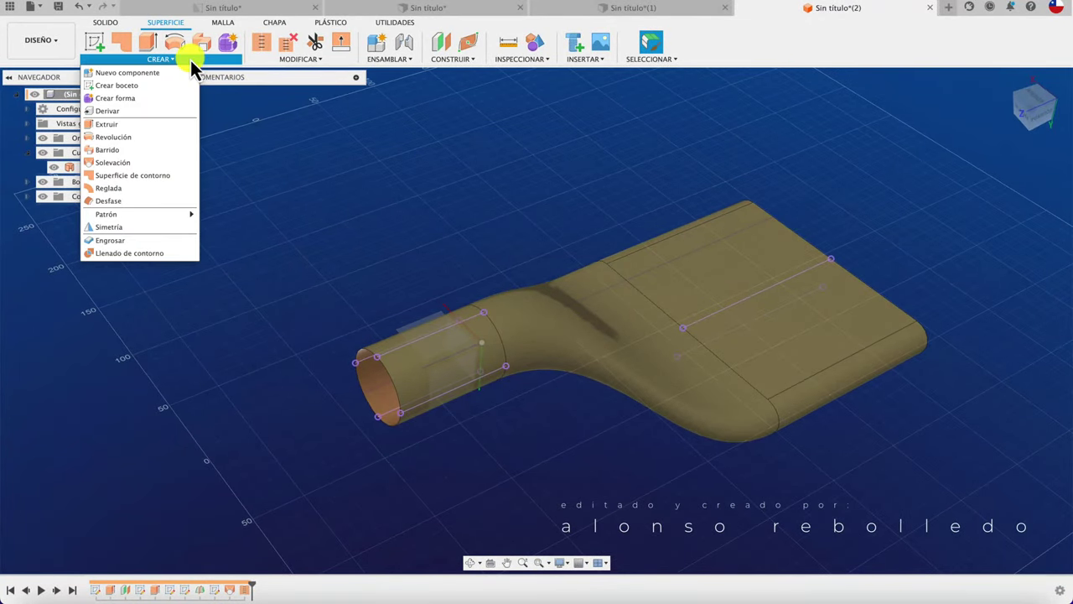
pyautogui.click(160, 243)
pyautogui.click(391, 352)
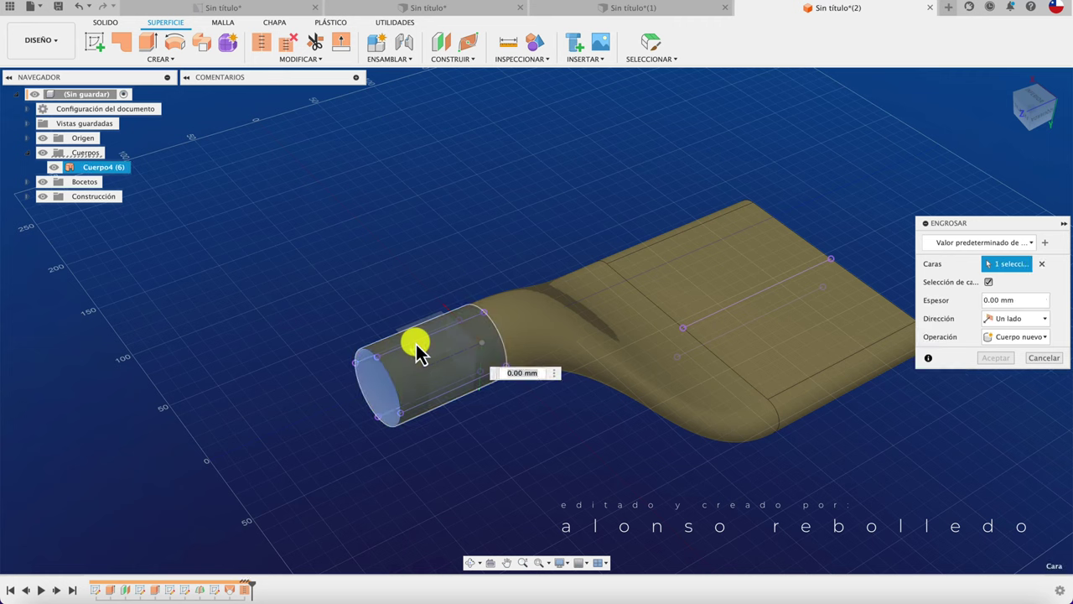
pyautogui.click(523, 328)
pyautogui.click(663, 277)
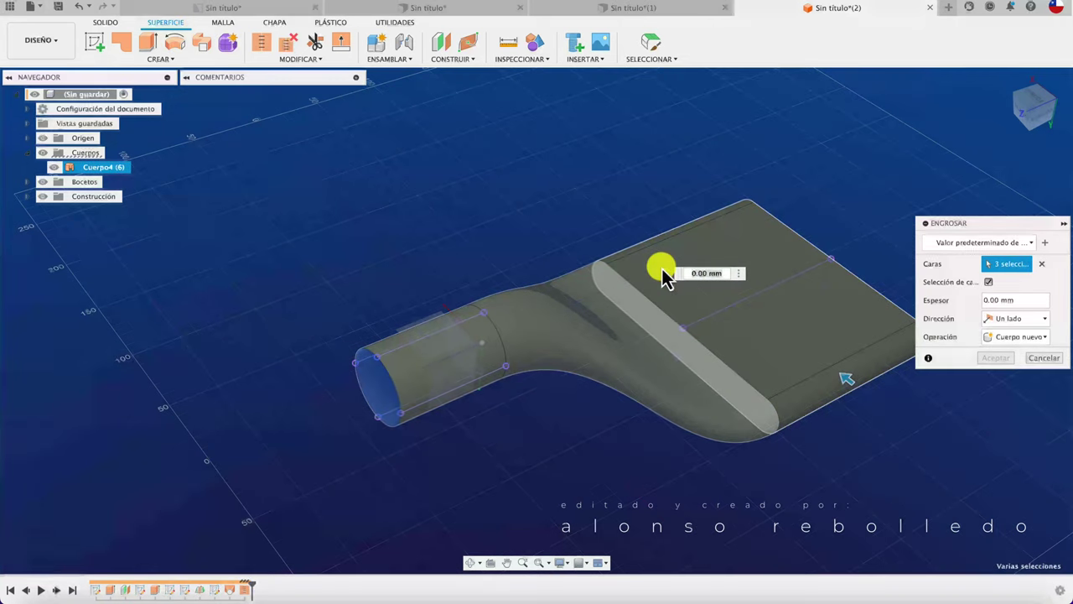
pyautogui.moveTo(857, 379); pyautogui.dragTo(876, 400)
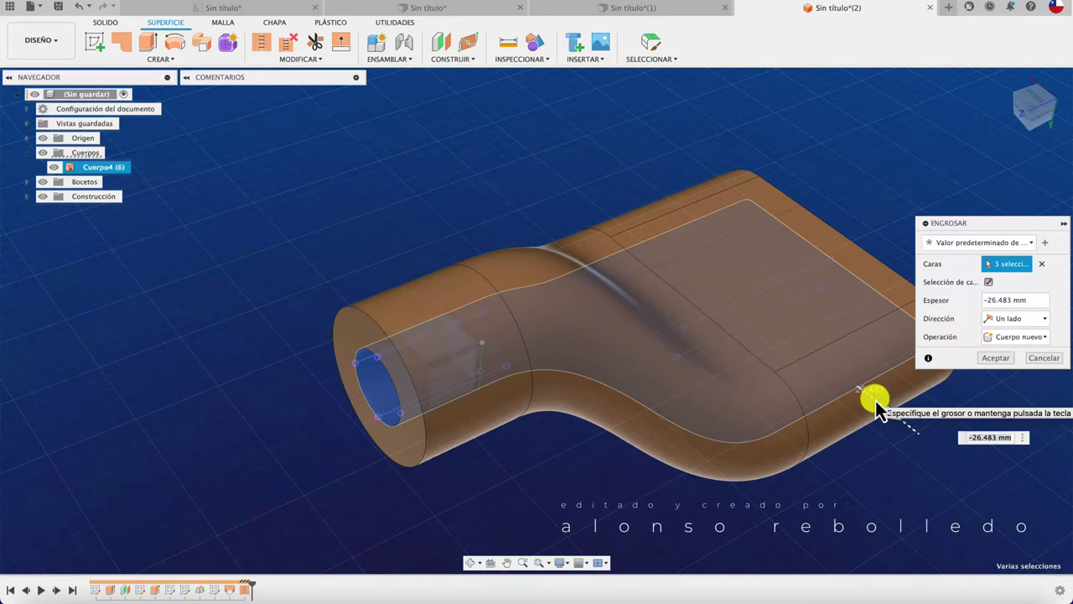
pyautogui.write('-3')
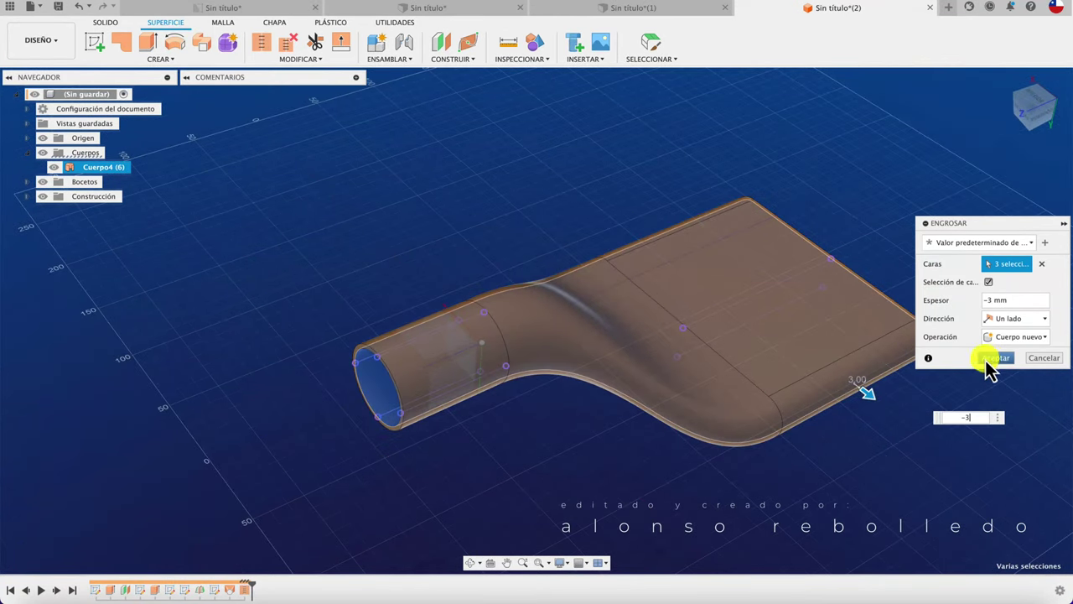
pyautogui.click(995, 358)
pyautogui.moveTo(607, 461)
pyautogui.keyDown('shift'); pyautogui.mouseDown(button='middle')
pyautogui.moveTo(487, 258)
pyautogui.moveTo(299, 180)
pyautogui.moveTo(177, 88)
pyautogui.mouseUp(button='middle'); pyautogui.keyUp('shift')
# Add a section analysis on the YZ plane cutting the duct lengthwise.
pyautogui.click(113, 24)
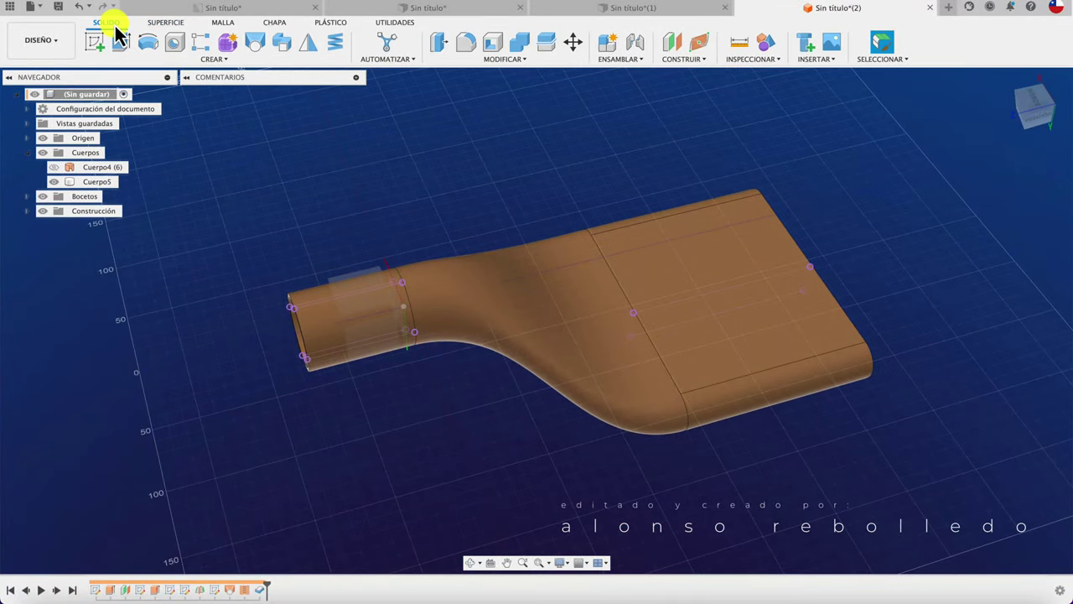
pyautogui.moveTo(333, 197)
pyautogui.keyDown('shift'); pyautogui.mouseDown(button='middle')
pyautogui.moveTo(324, 192)
pyautogui.moveTo(344, 177)
pyautogui.moveTo(675, 88)
pyautogui.mouseUp(button='middle'); pyautogui.keyUp('shift')
pyautogui.click(736, 62)
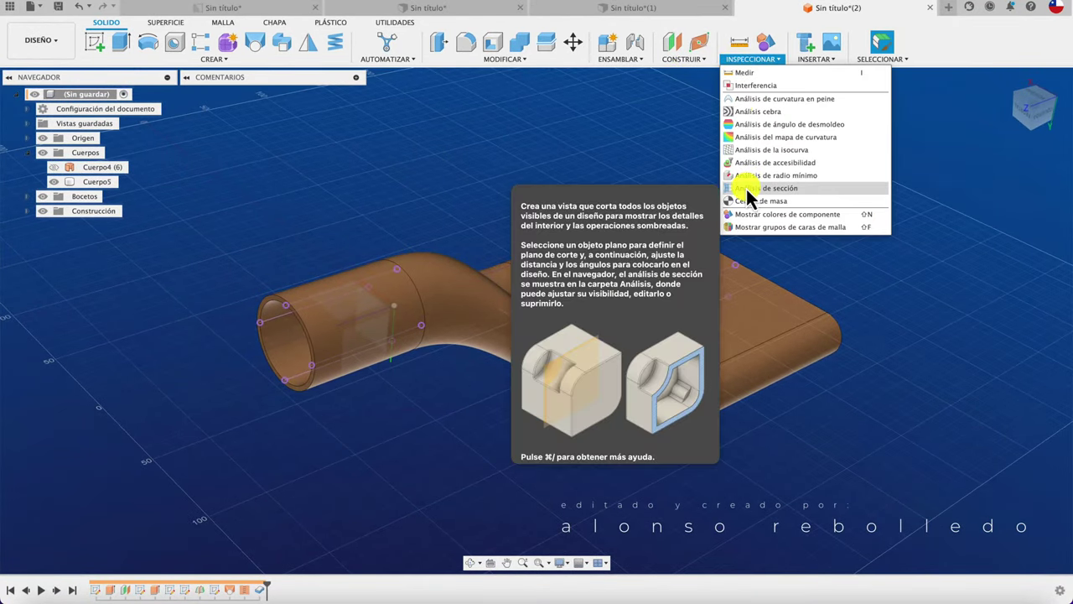
pyautogui.click(746, 187)
pyautogui.moveTo(650, 277)
pyautogui.keyDown('shift'); pyautogui.mouseDown(button='middle')
pyautogui.moveTo(412, 367)
pyautogui.moveTo(444, 395)
pyautogui.moveTo(929, 398)
pyautogui.mouseUp(button='middle'); pyautogui.keyUp('shift')
pyautogui.click(399, 339)
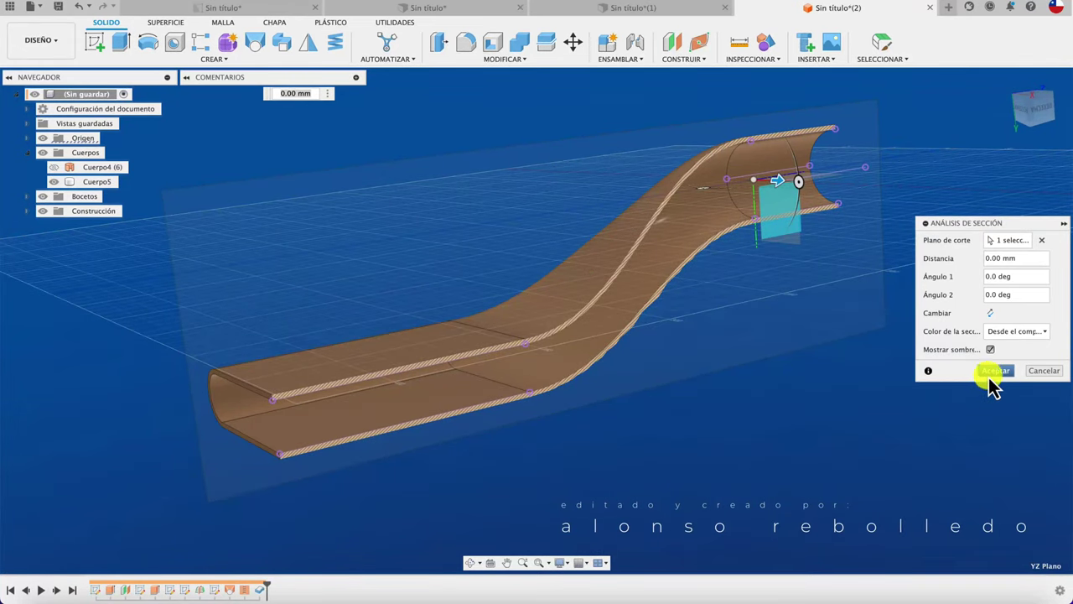
pyautogui.click(996, 370)
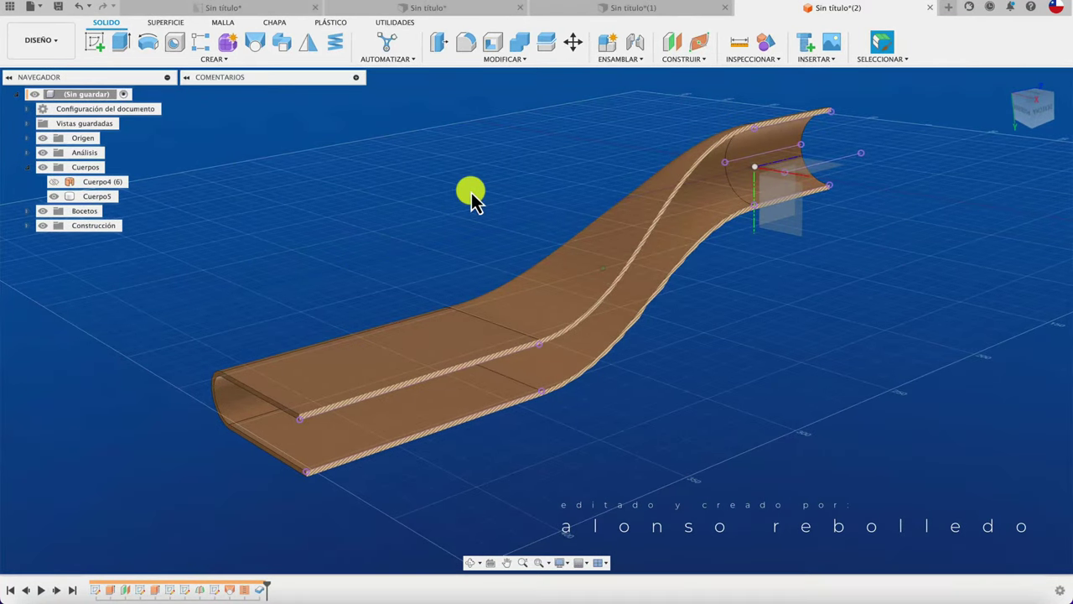
# Hide the section analysis, origin markers and all work features to show the whole duct.
pyautogui.click(43, 153)
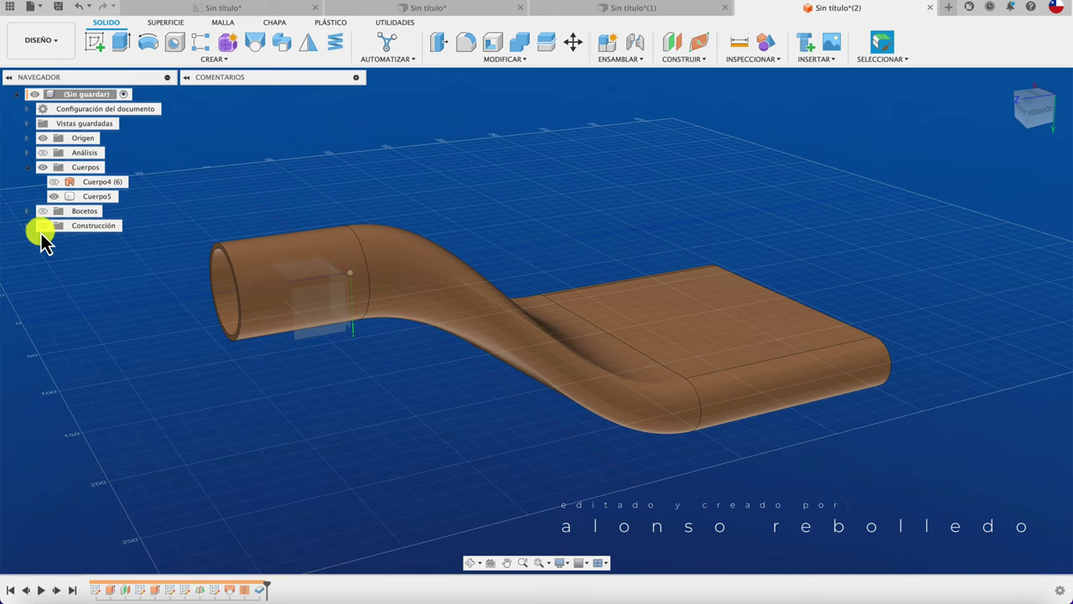
pyautogui.click(47, 138)
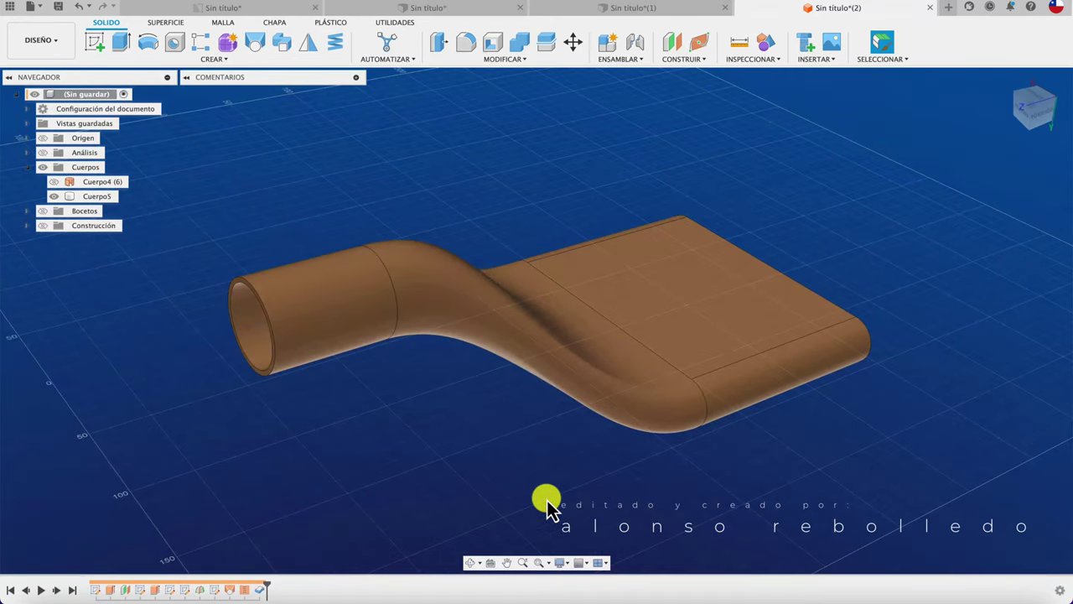
pyautogui.click(562, 562)
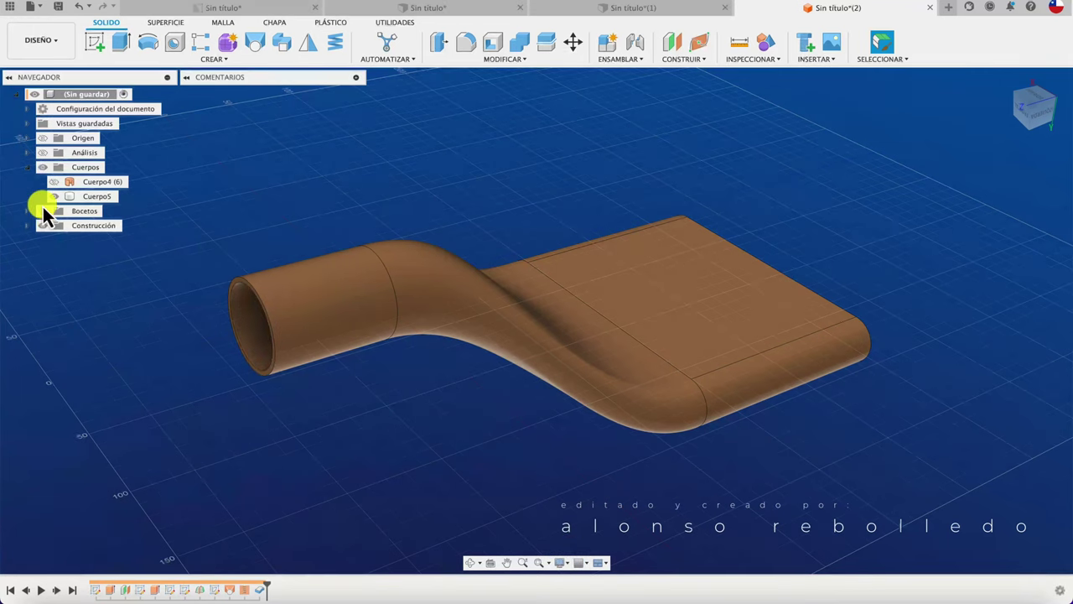
pyautogui.click(42, 154)
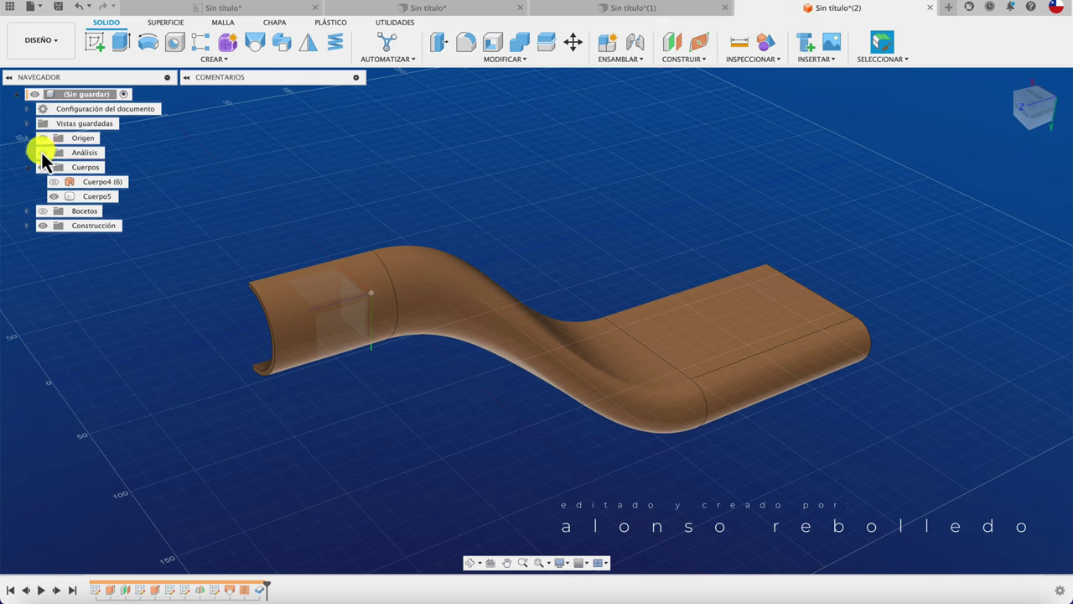
pyautogui.click(42, 153)
pyautogui.click(566, 561)
pyautogui.moveTo(603, 509)
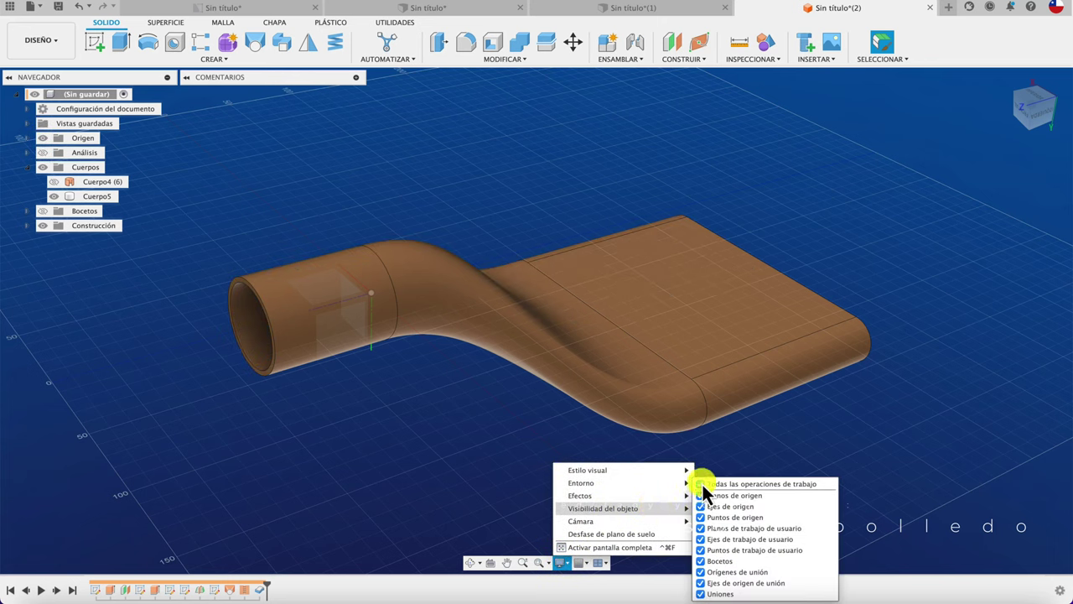
pyautogui.click(496, 438)
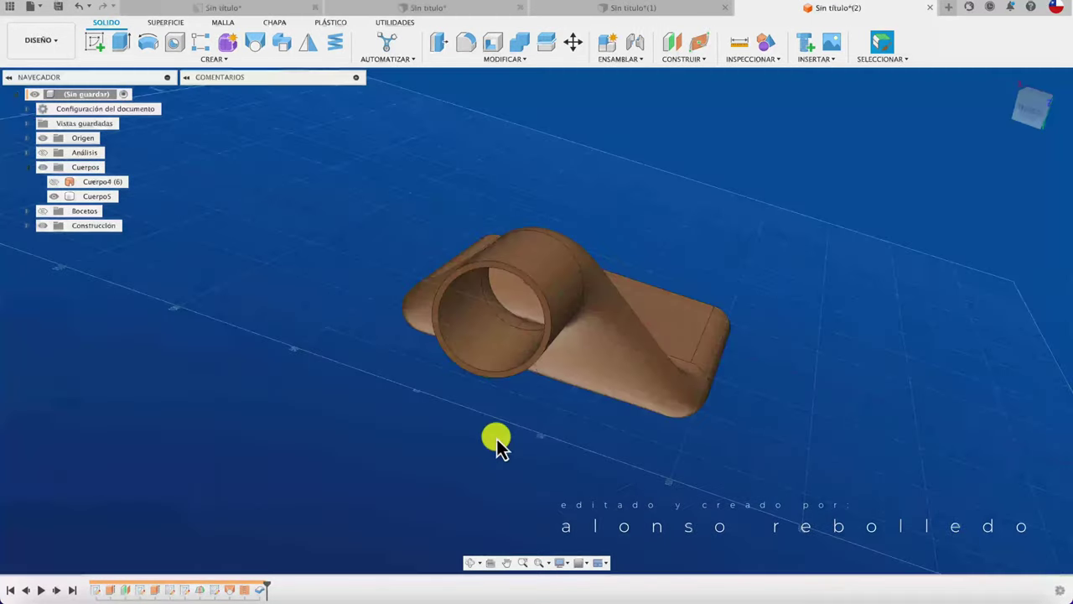